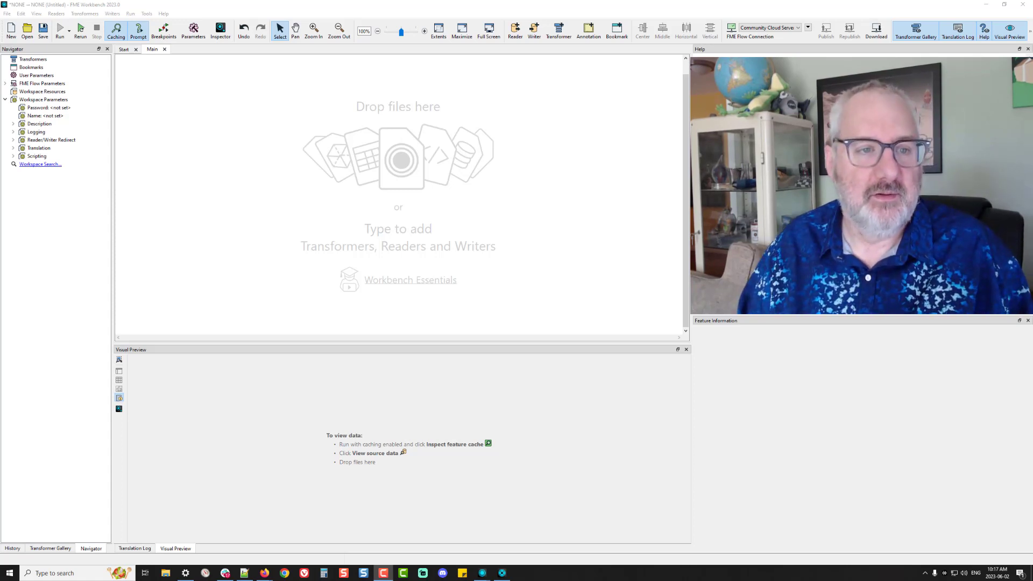
- Add a Creator connected to a DateTimeStamper, and run the workspace to view the DateTimeStamper's output data
type("cre")
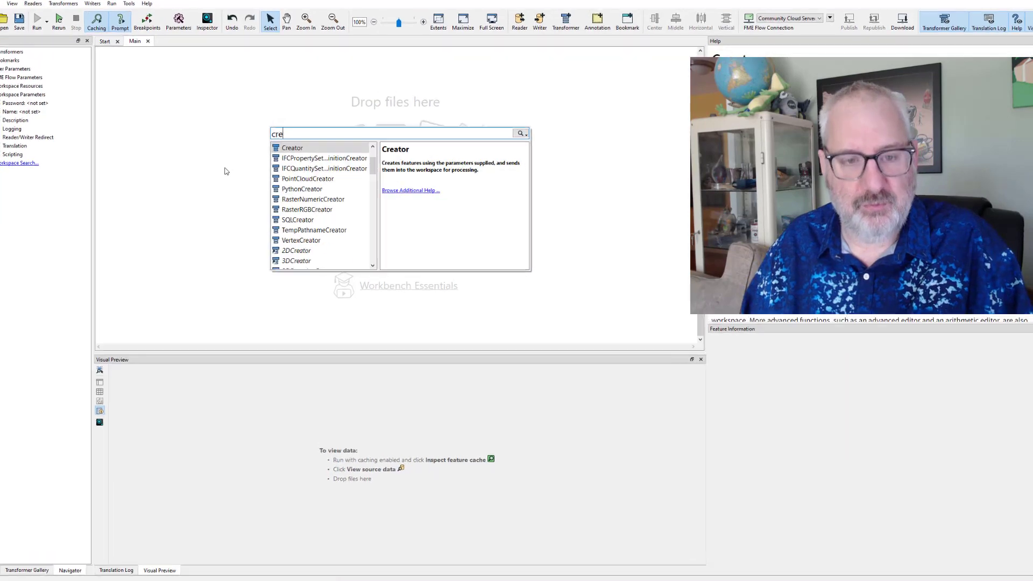
key("Return")
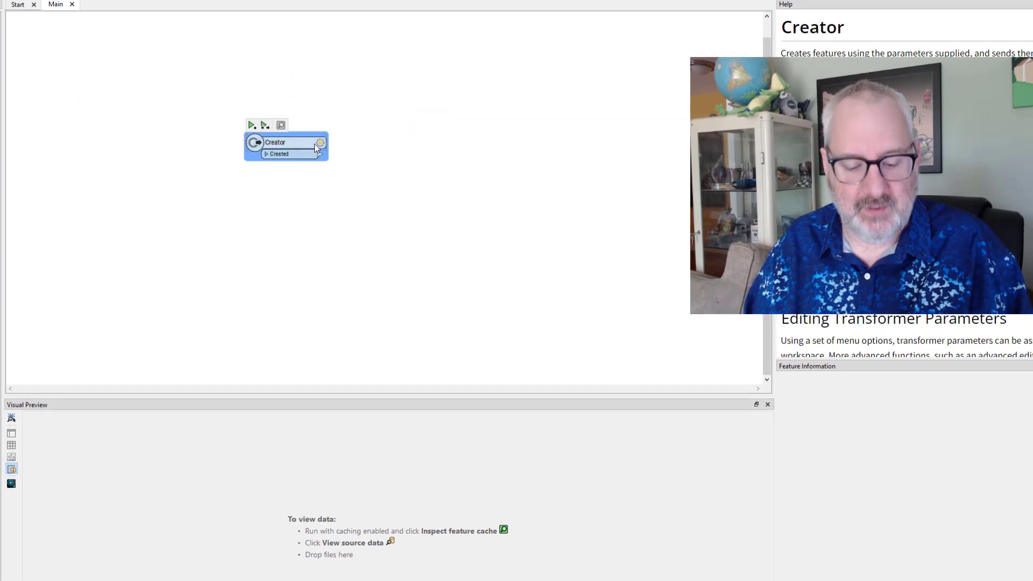
type("dts")
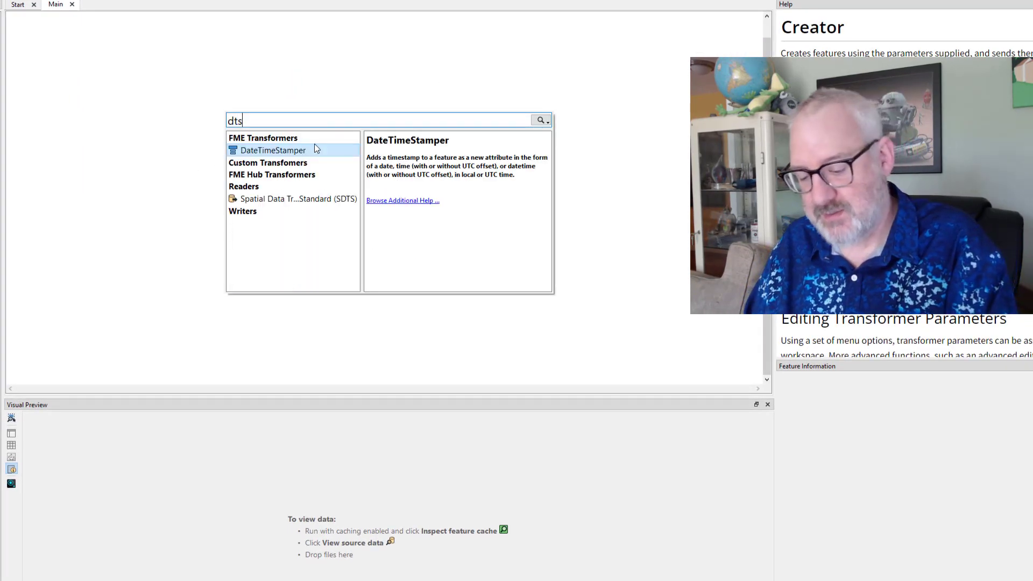
key("Return")
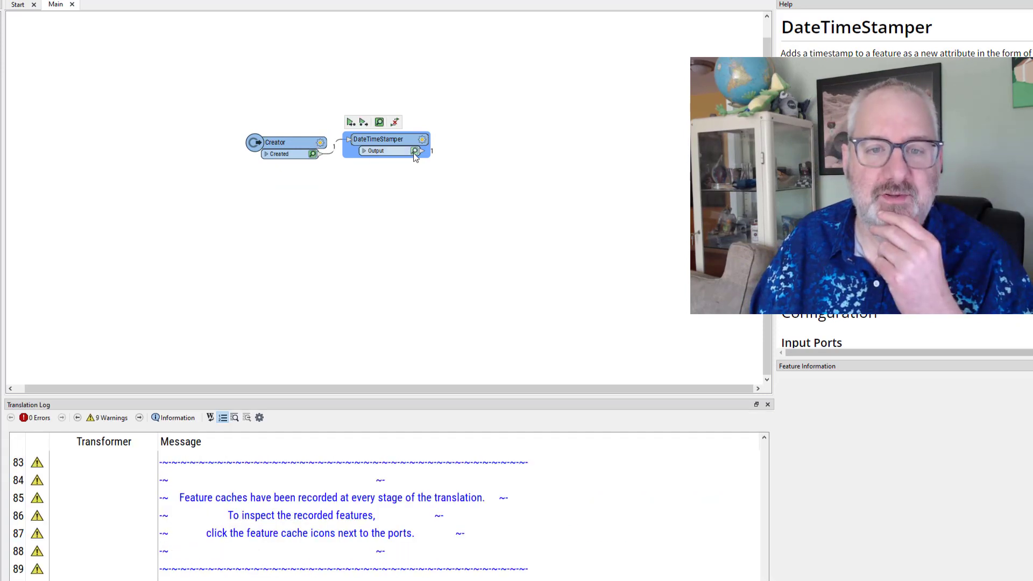
left_click(415, 152)
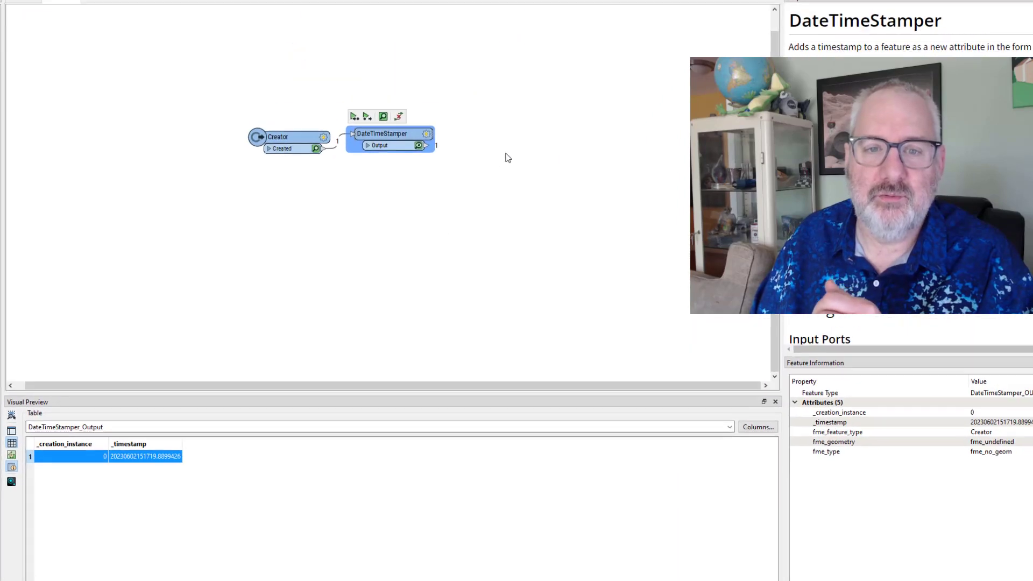
- Set Include Fractional Seconds to No in the DateTimeStamper and rerun the workspace to that transformer
left_click(423, 141)
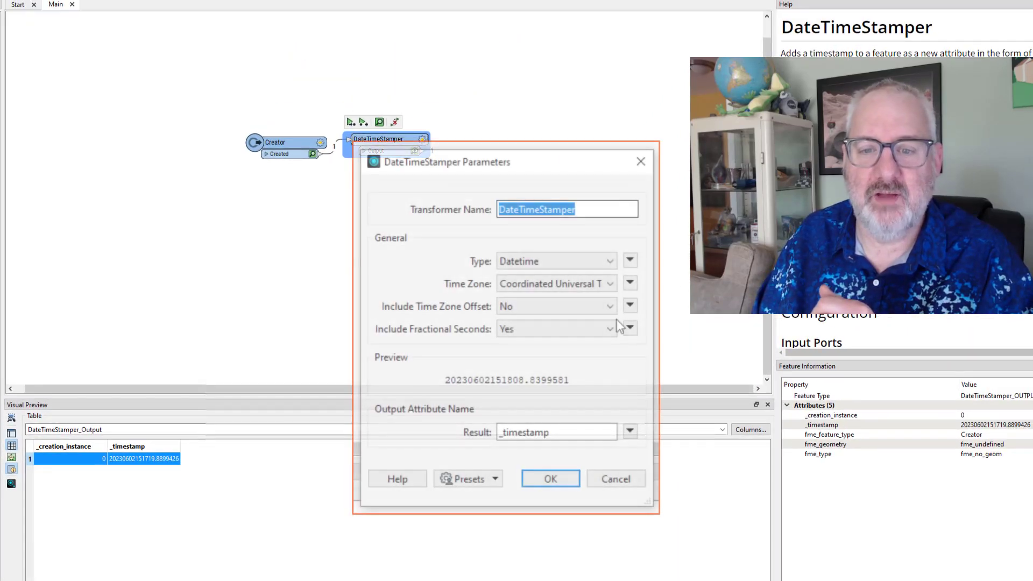
left_click(548, 330)
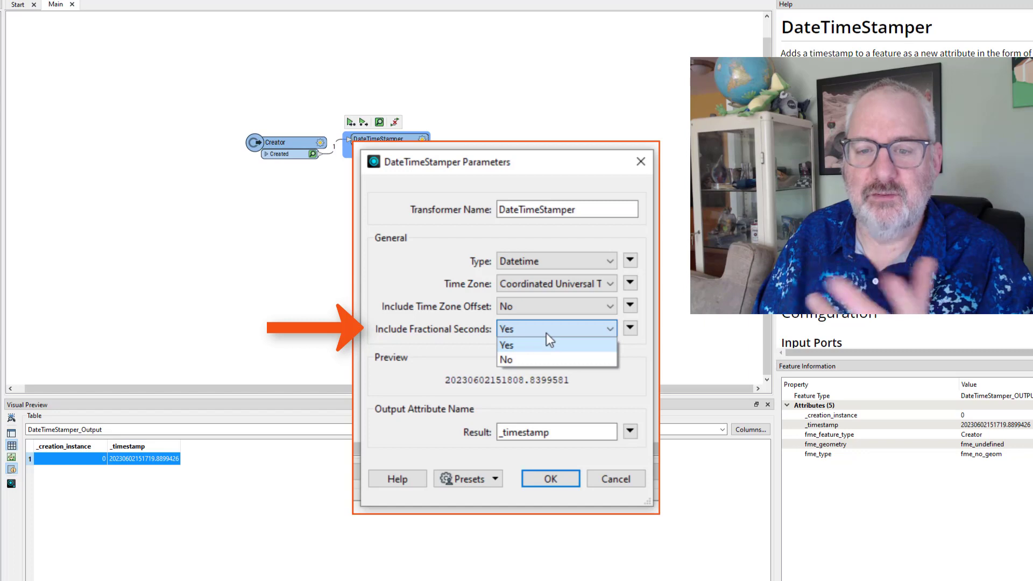
left_click(543, 364)
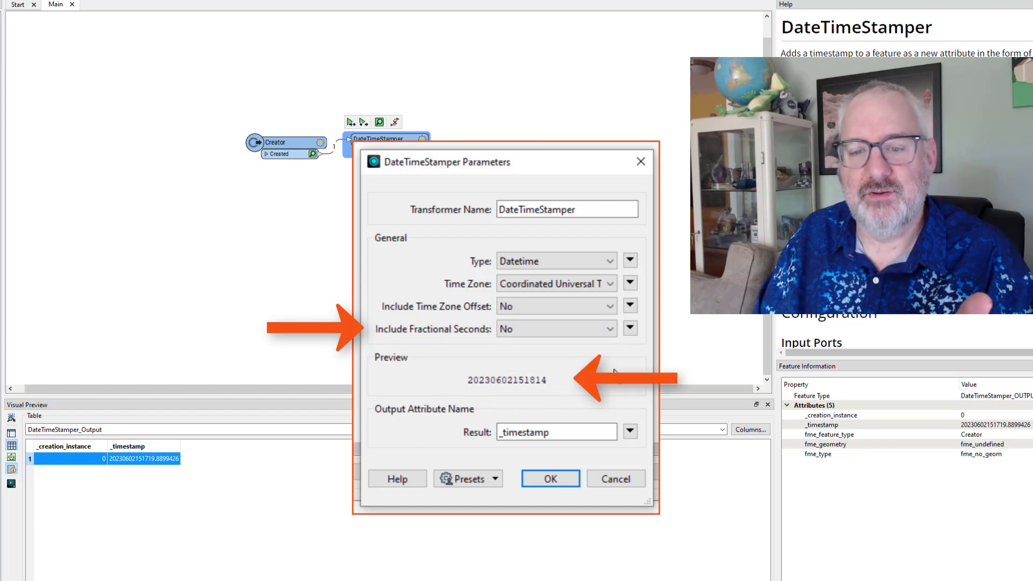
left_click(545, 484)
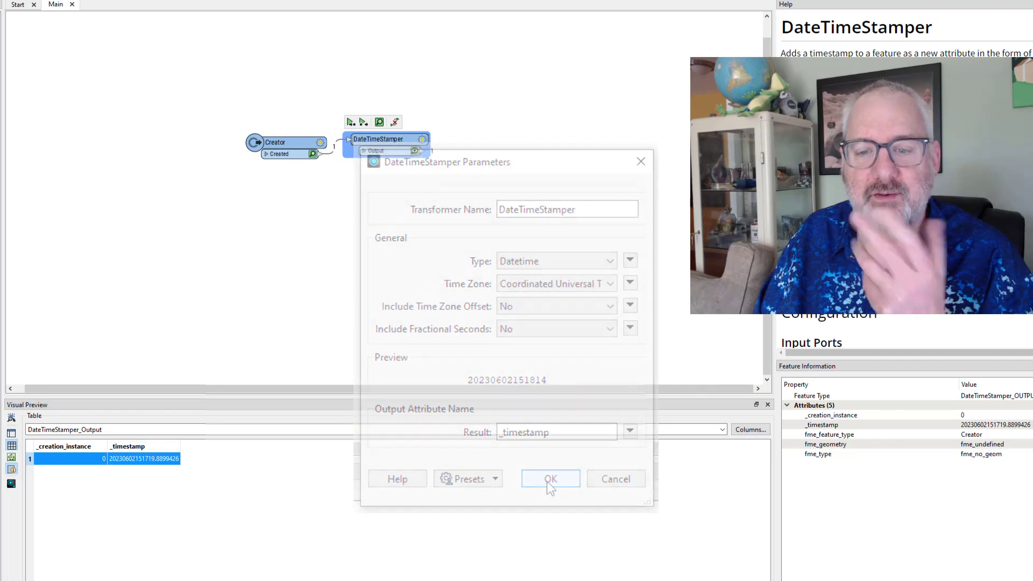
left_click(350, 123)
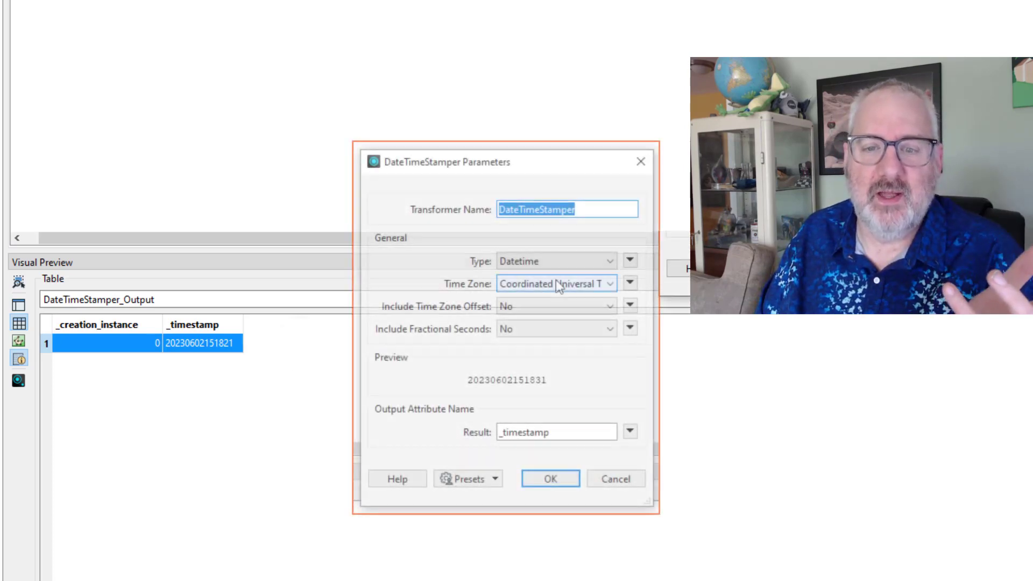
- Set Include Time Zone Offset to Yes in the DateTimeStamper and rerun to show the full _timestamp value
left_click(543, 308)
left_click(535, 324)
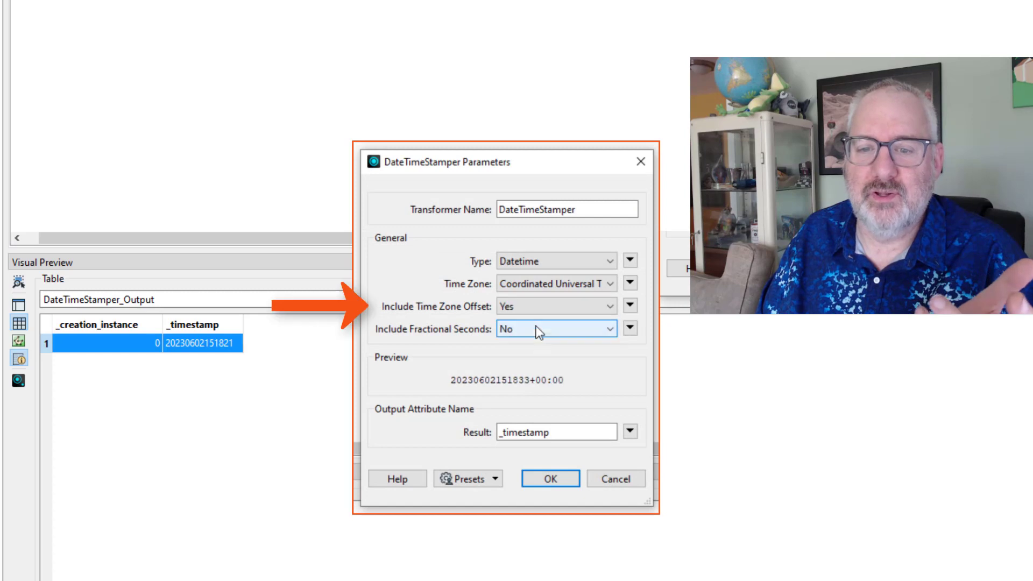
left_click(549, 478)
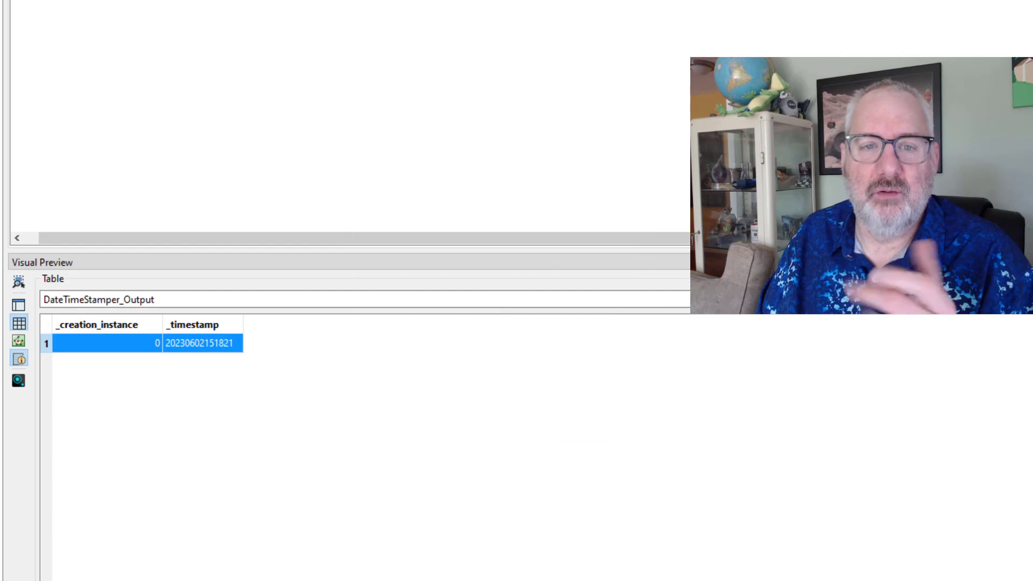
key("F5")
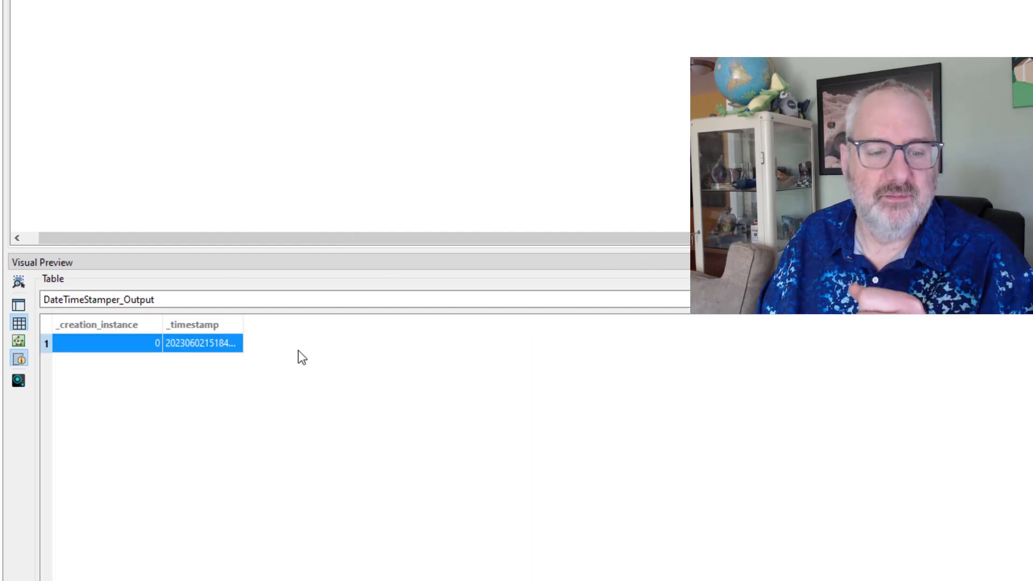
double_click(243, 323)
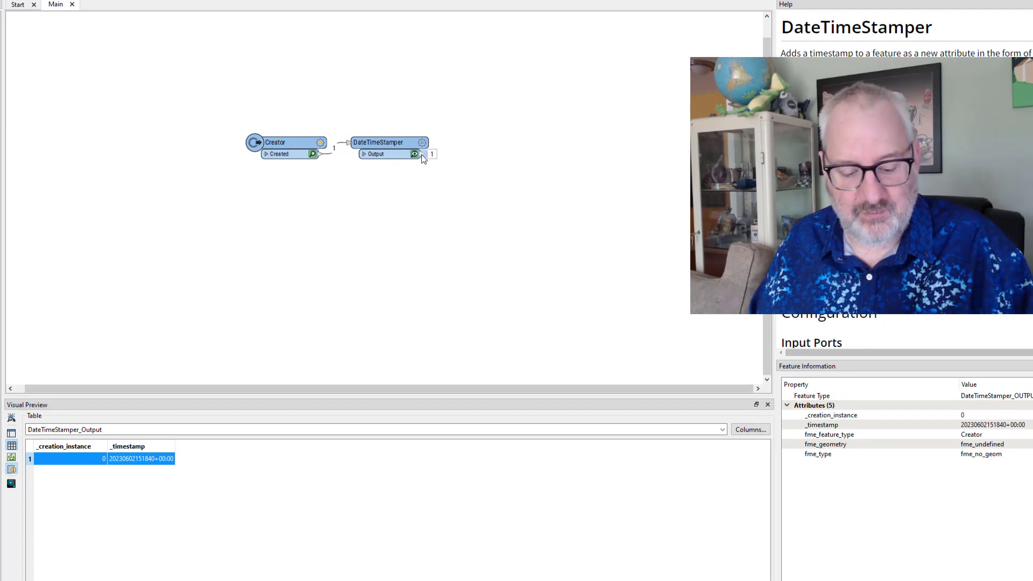
- Add a DateTimeConverter after the DateTimeStamper and choose _timestamp as its datetime attribute
type("dtc")
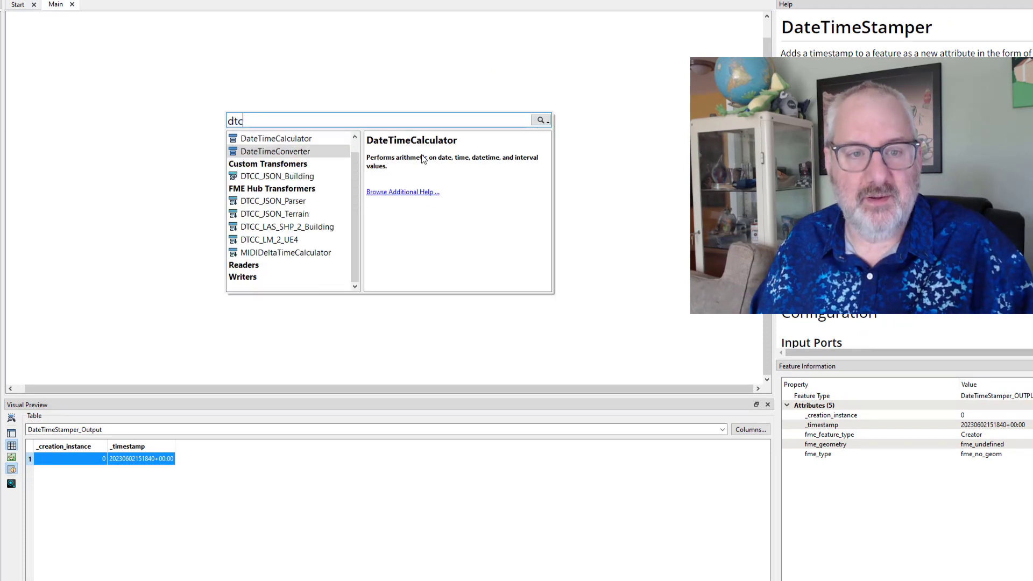
double_click(276, 151)
left_click(524, 143)
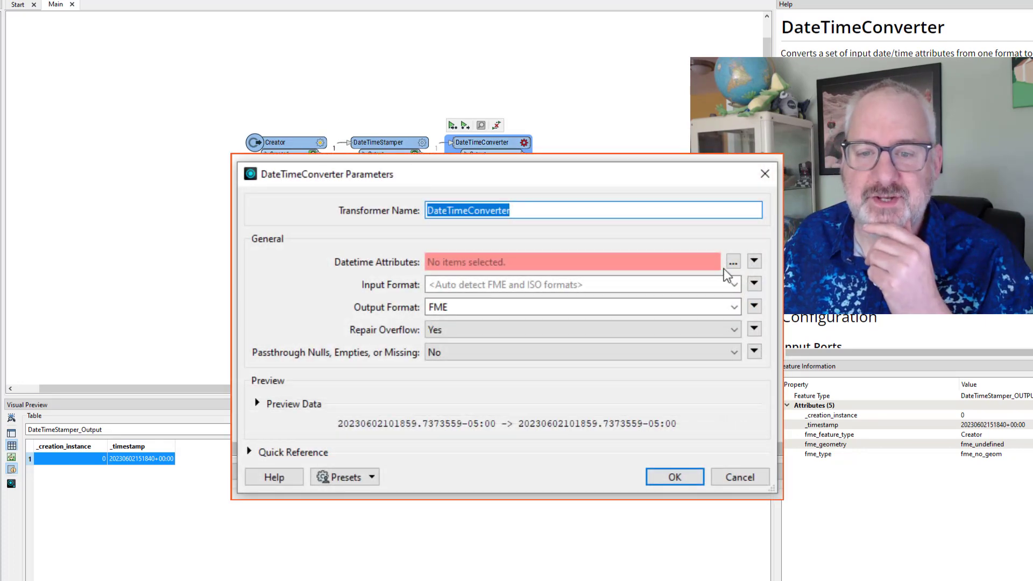
left_click(733, 264)
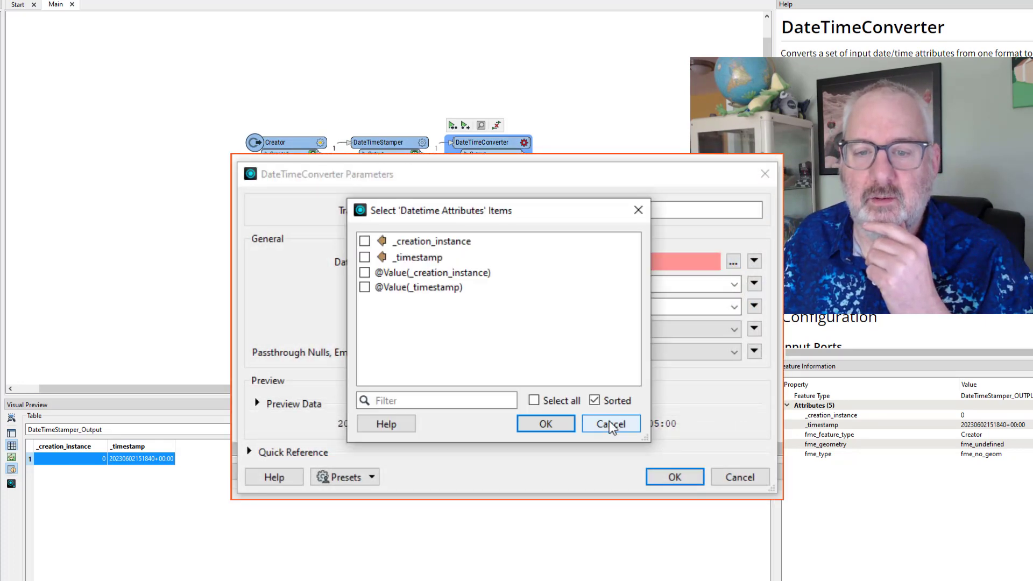
left_click(418, 256)
left_click(543, 423)
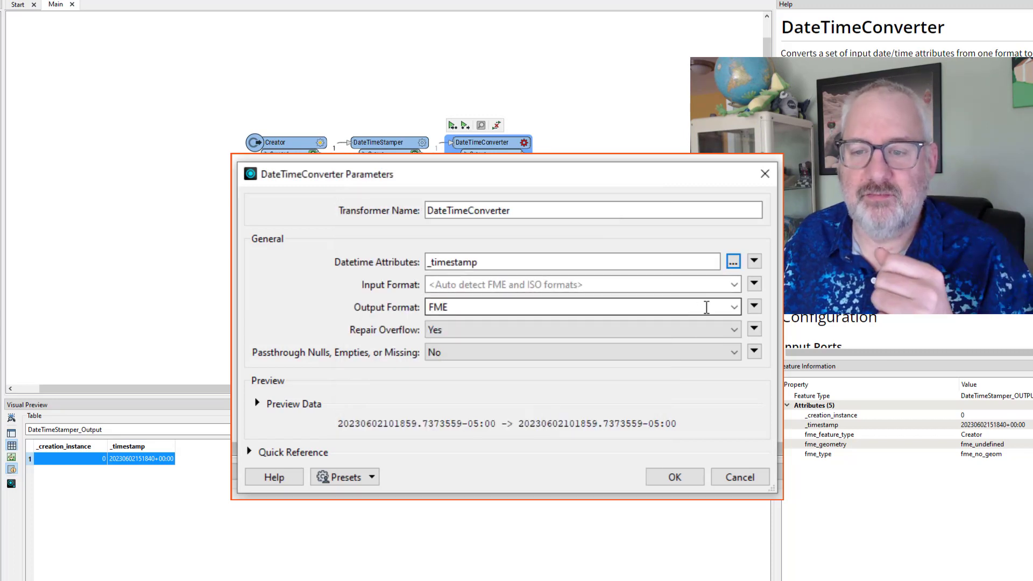
- Set the DateTimeConverter's output format to ISO datetime with offset, %Y-%m-%dT%H:%M:%S%Ez
left_click(733, 310)
scroll(530, 425, "down", 2)
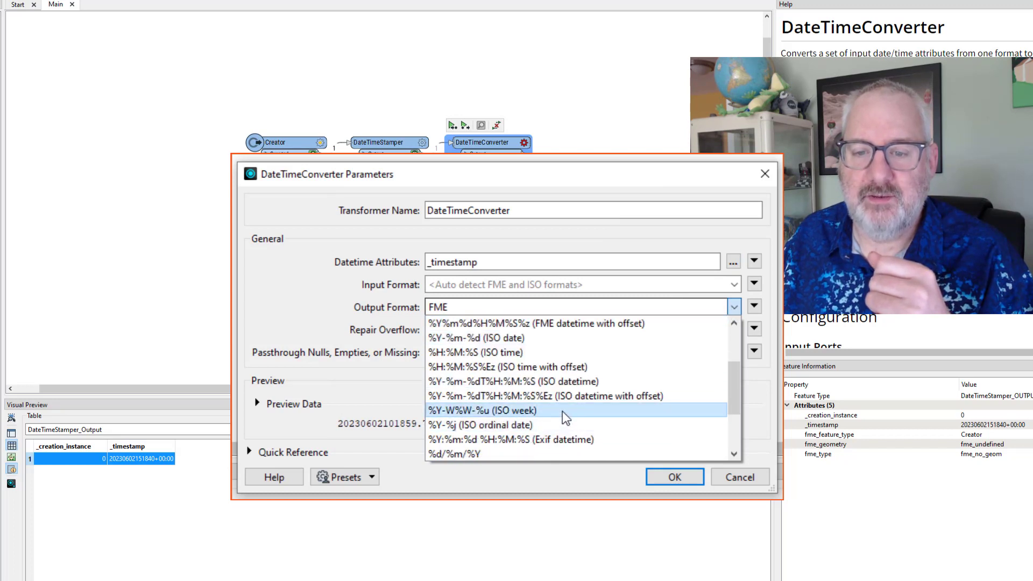
left_click(575, 395)
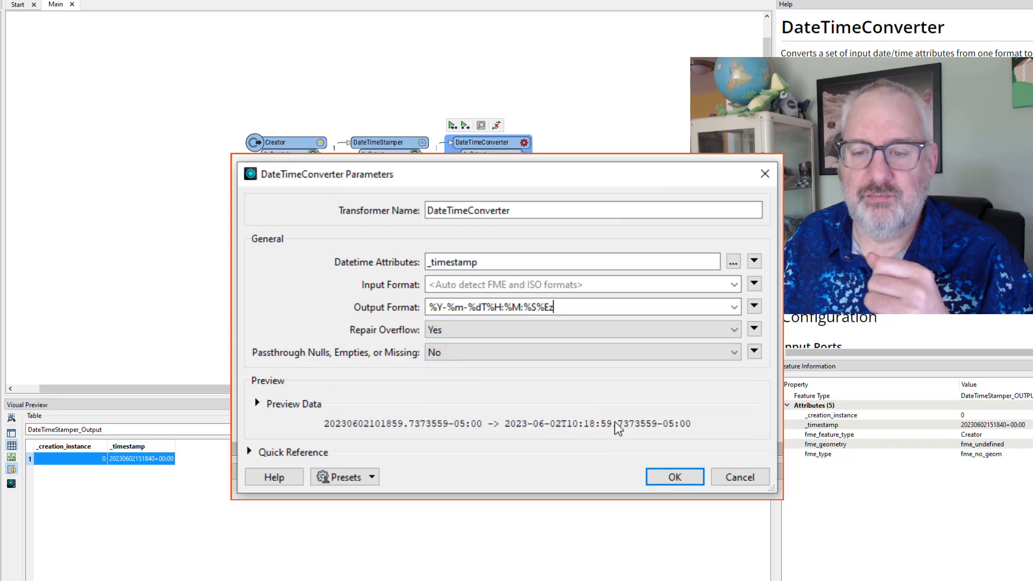
left_click(675, 477)
- Set Include Fractional Seconds to Yes in the DateTimeStamper parameters
left_click(418, 142)
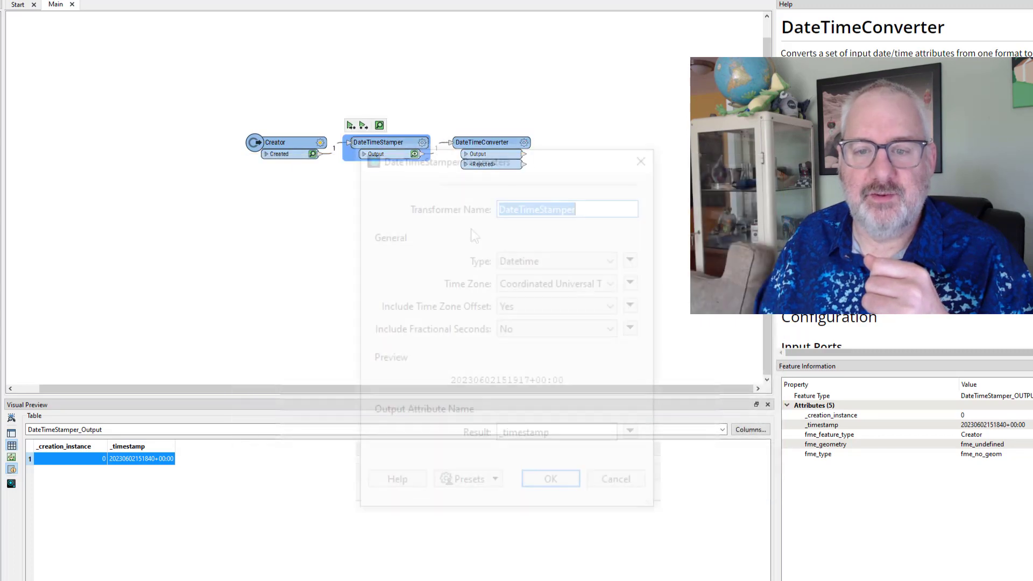
left_click(533, 328)
left_click(531, 342)
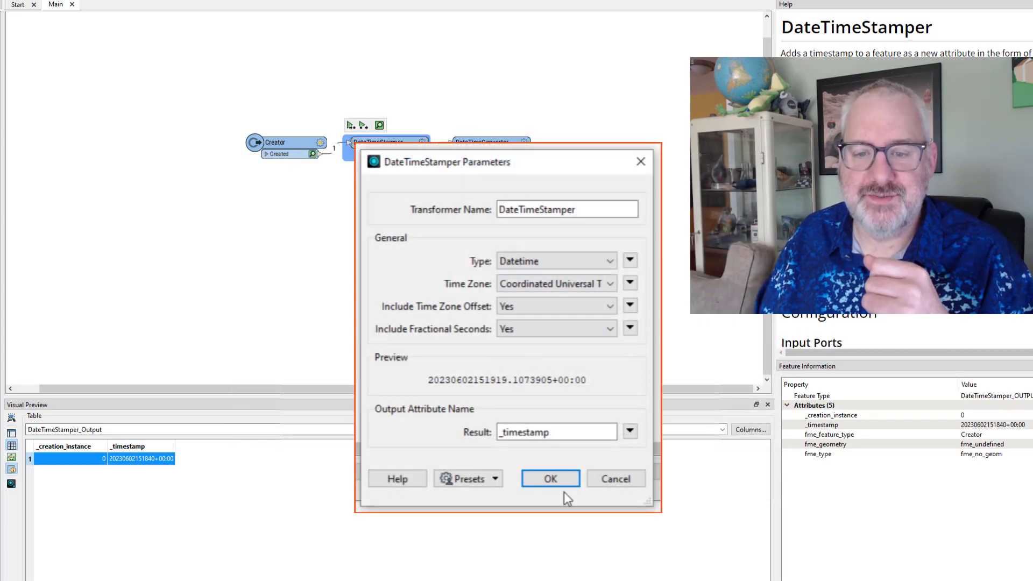
left_click(562, 484)
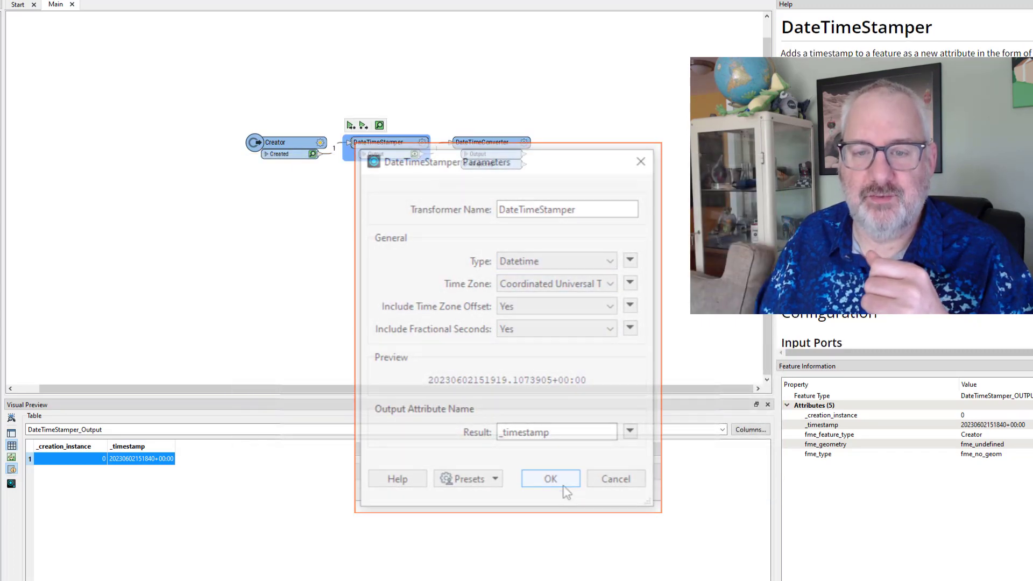
- Run the workspace to the DateTimeConverter and widen the _timestamp column to show the full converted value
left_click(482, 137)
left_click(452, 126)
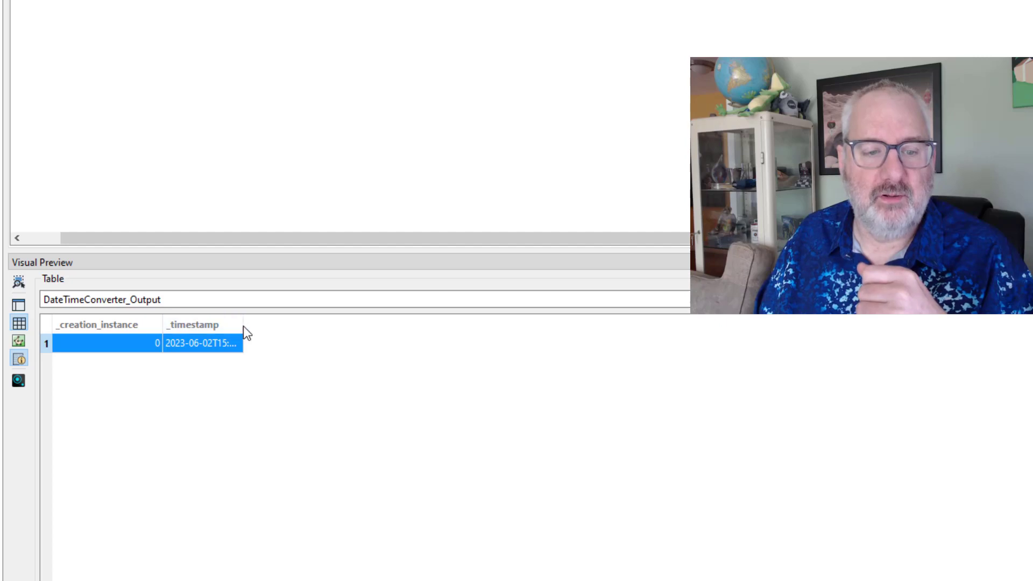
left_click_drag(244, 325, 340, 326)
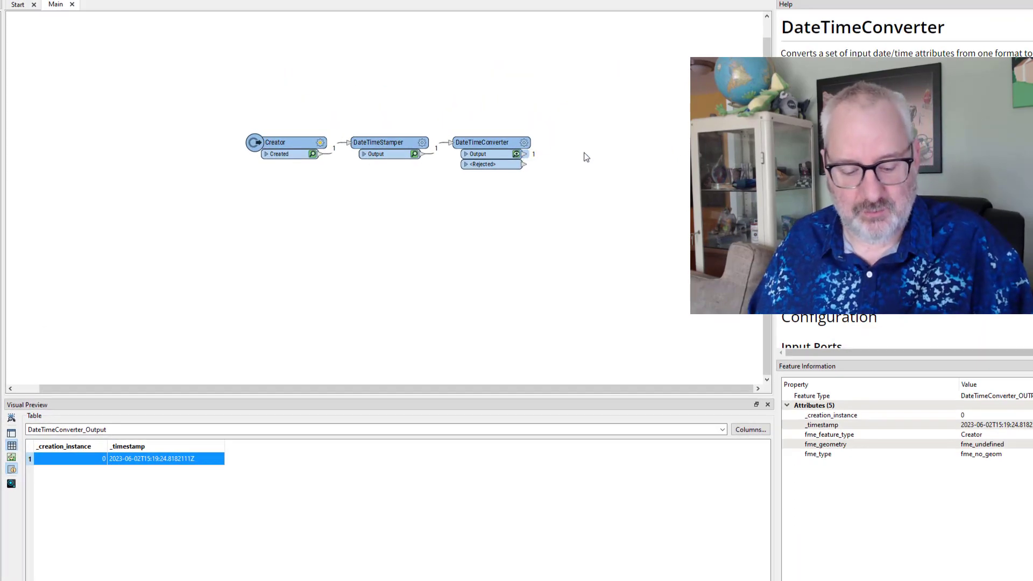
- Add a DateTimeRounder after the DateTimeConverter's output with the _timestamp attribute as its input datetime, keeping the default rounding
type("dtr")
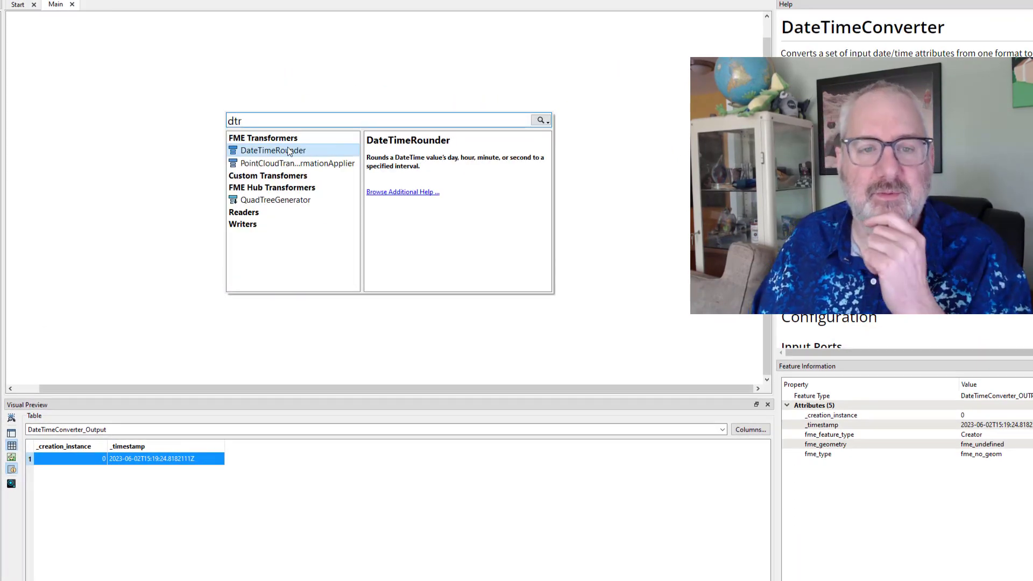
double_click(273, 151)
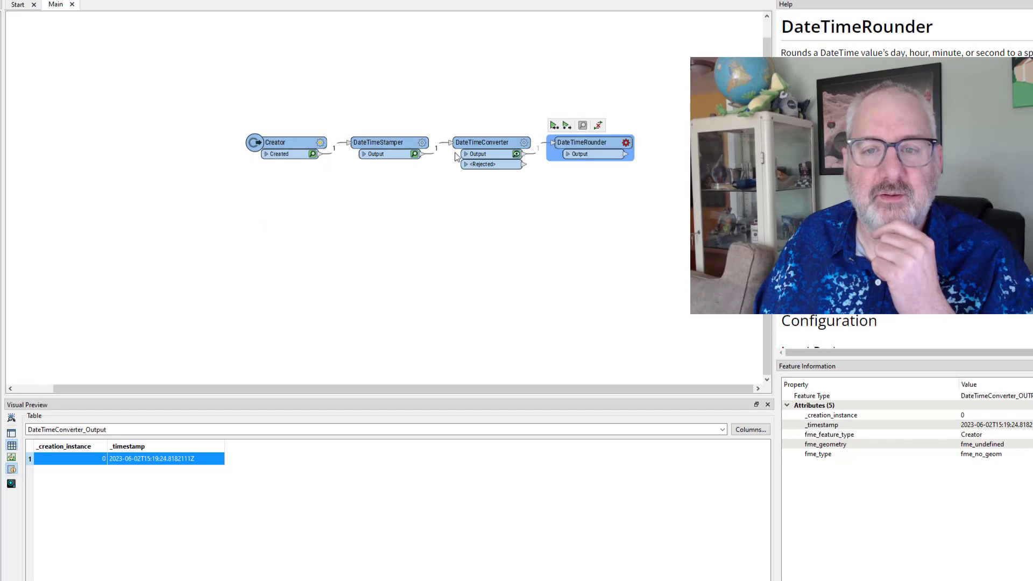
left_click(626, 144)
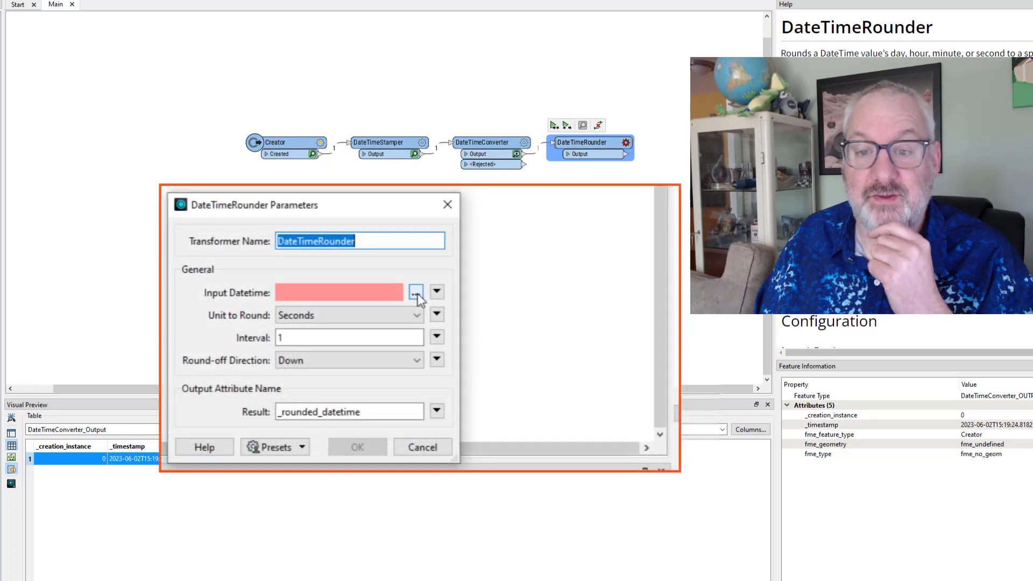
left_click(437, 292)
mouse_move(500, 312)
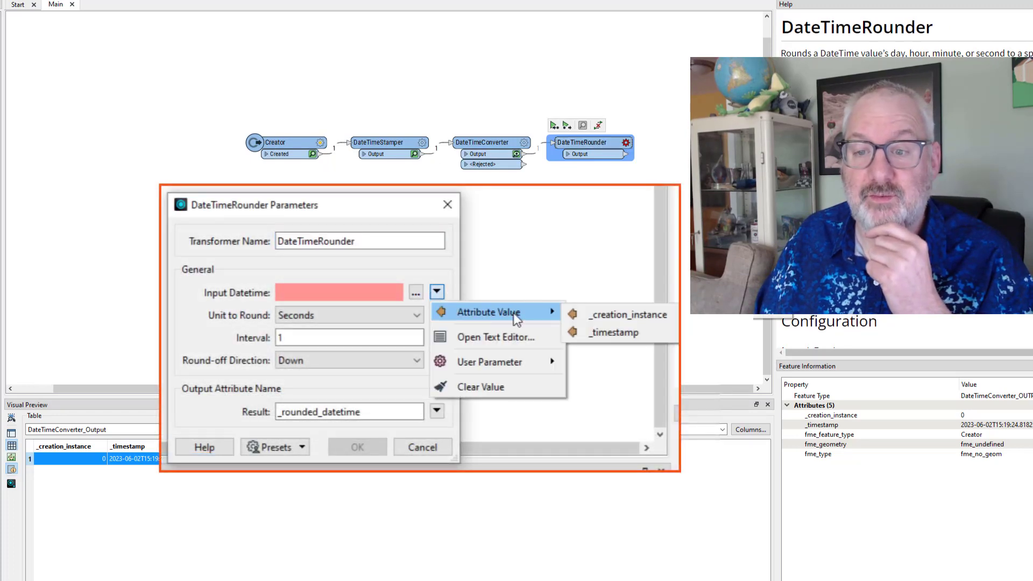
left_click(616, 332)
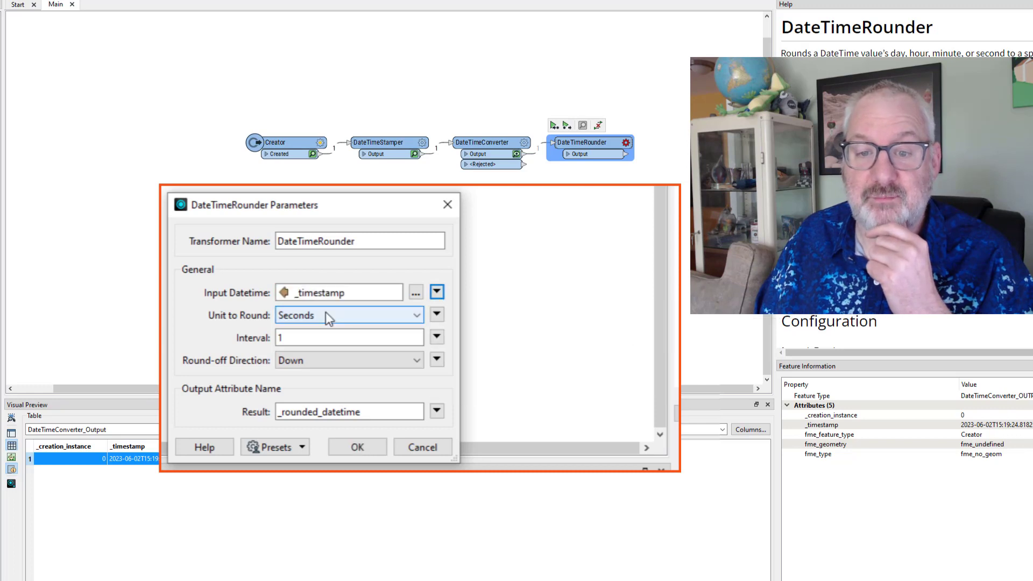
left_click(349, 449)
- Run the workspace to the DateTimeRounder and view its output with the _timestamp column widened
left_click(554, 125)
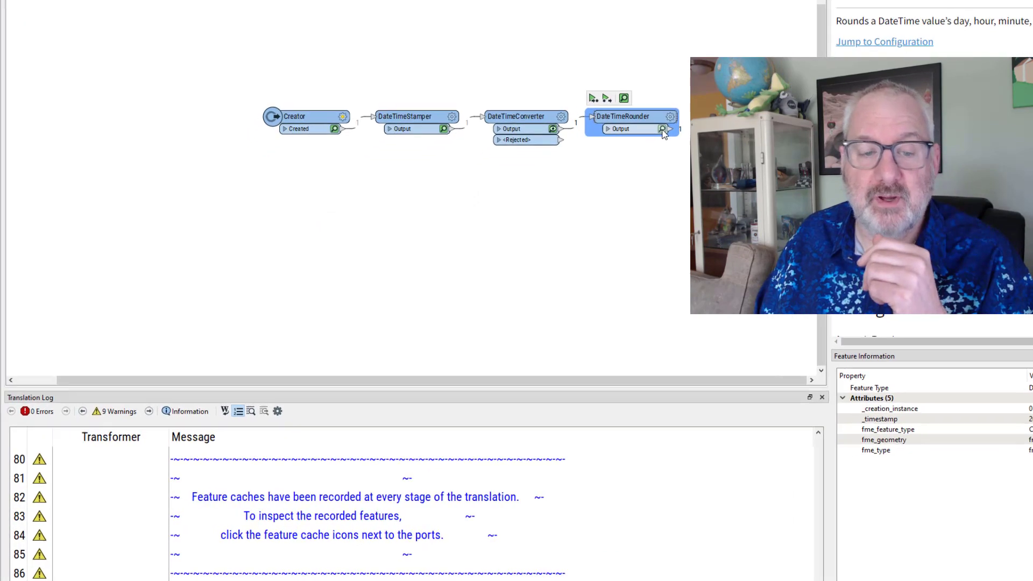
left_click(662, 130)
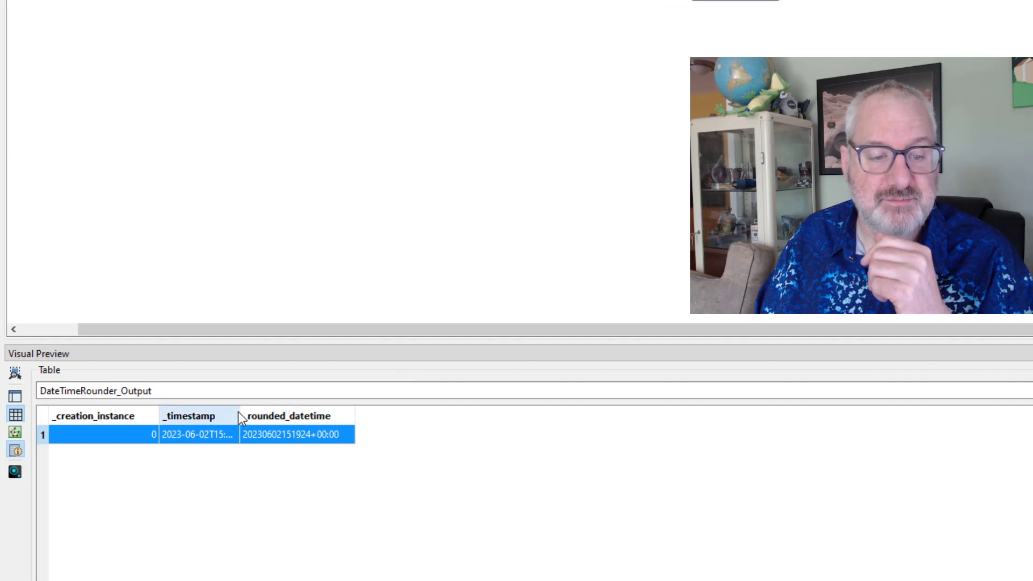
left_click_drag(238, 412, 312, 411)
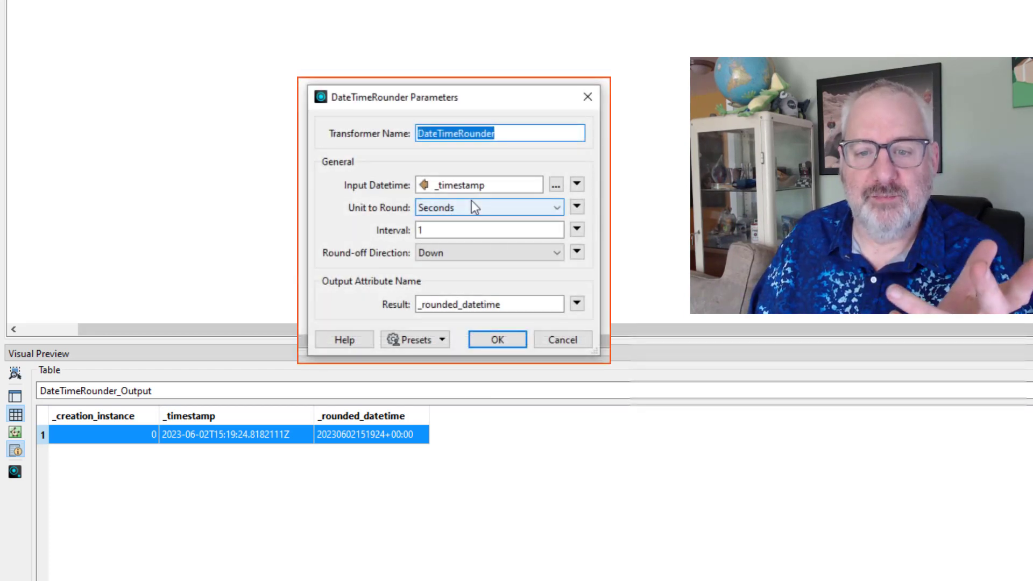
- Set the DateTimeRounder's unit to round to Days and rerun the workspace to see the rounded datetime
left_click(473, 207)
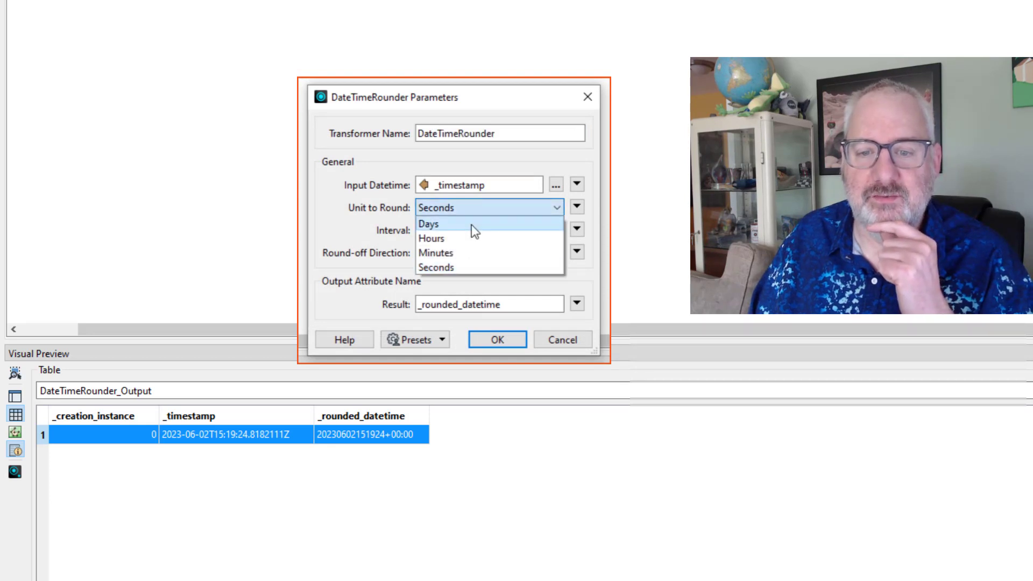
left_click(471, 224)
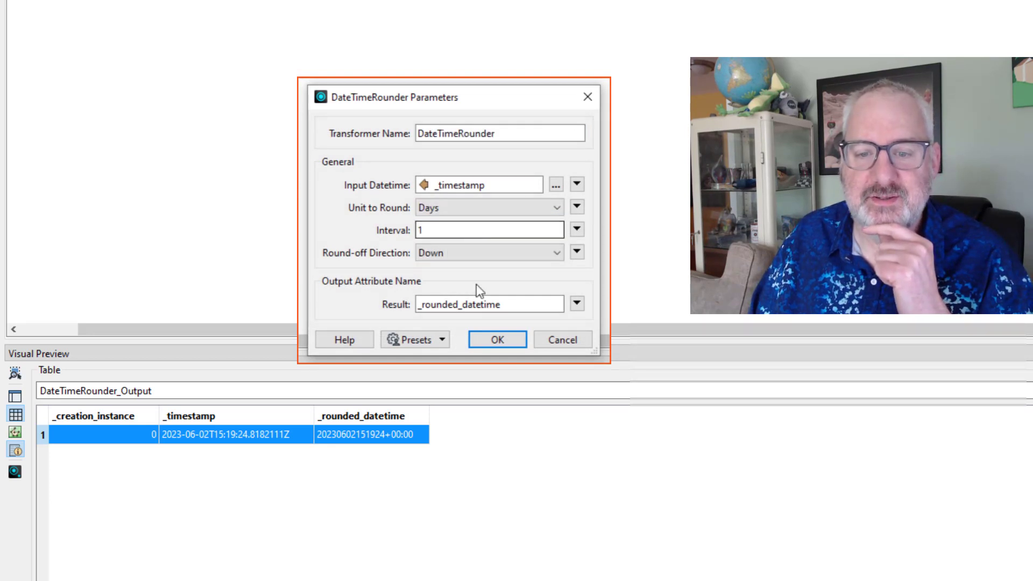
left_click(498, 340)
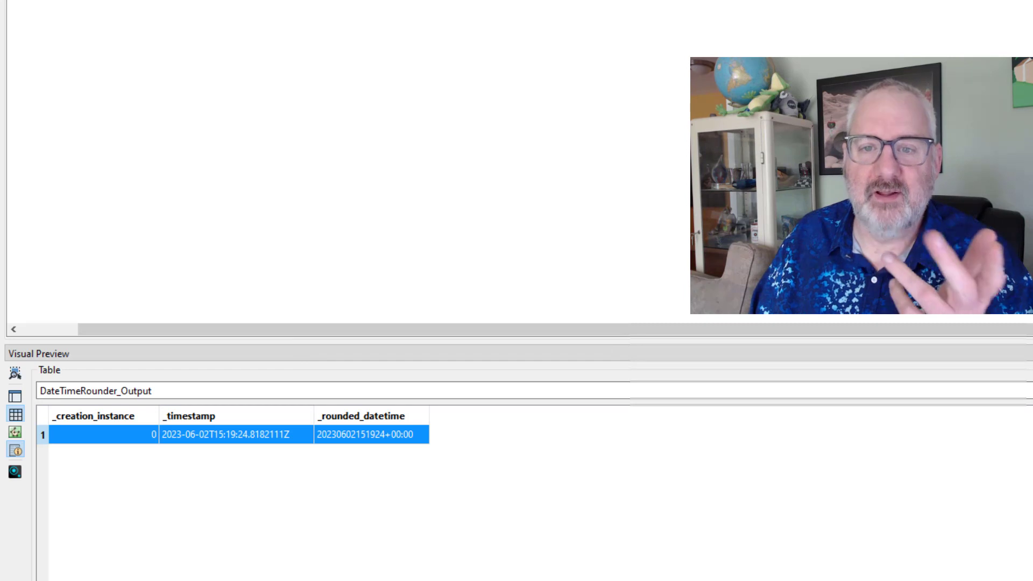
key("F5")
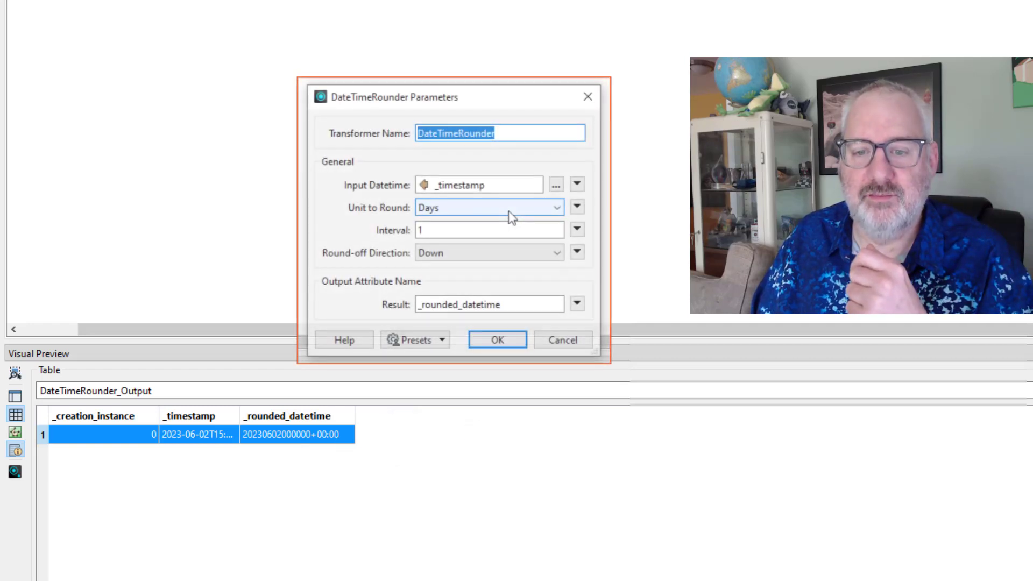
- Change the DateTimeRounder's unit to round to Hours and run the workspace again
left_click(508, 211)
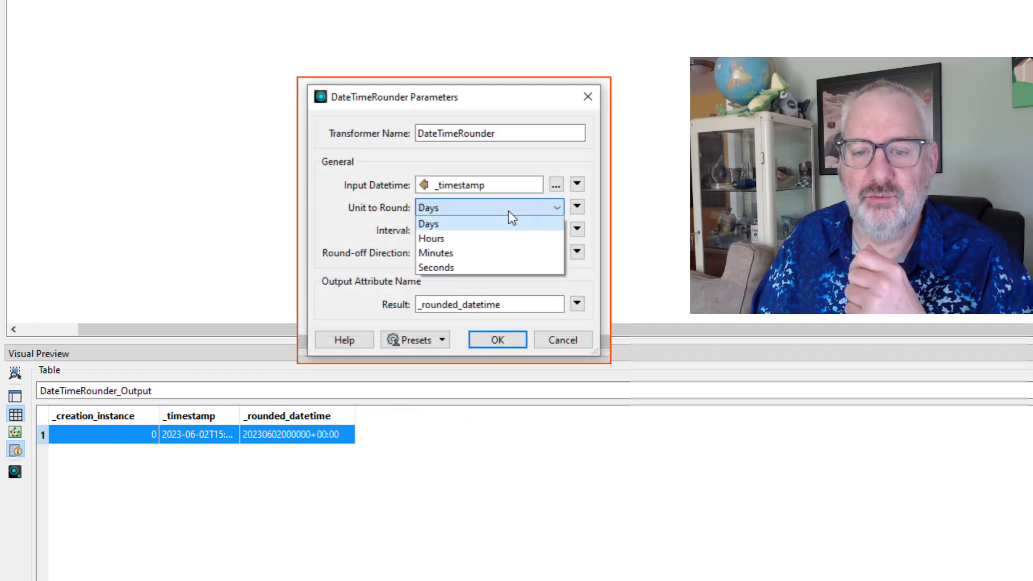
left_click(442, 240)
left_click(487, 341)
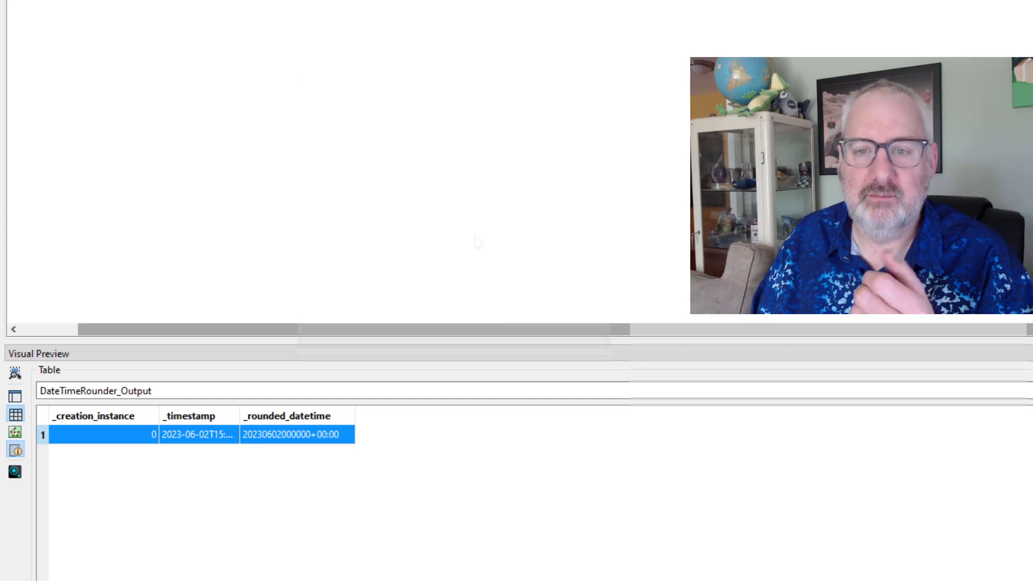
key("F5")
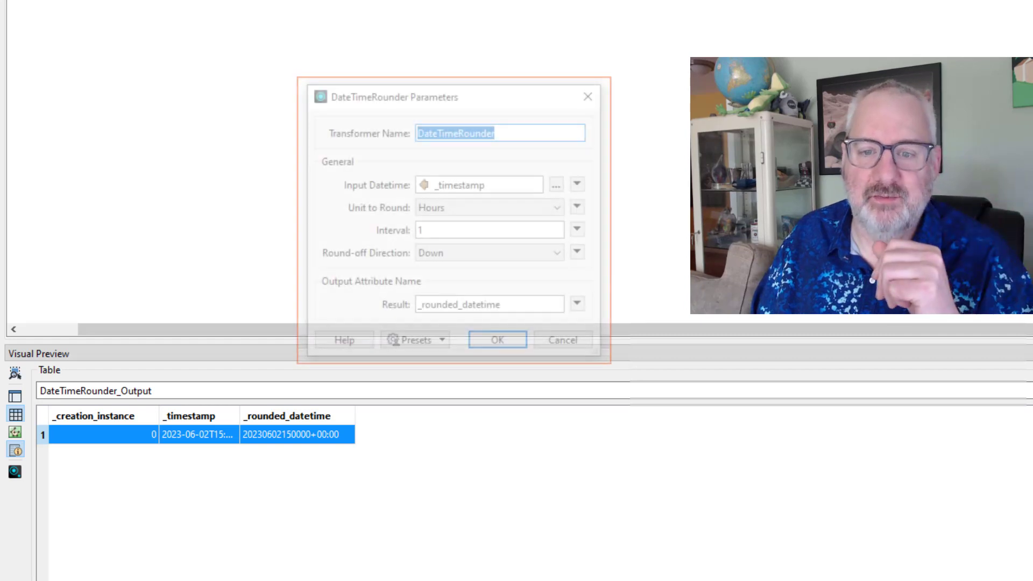
- Set the DateTimeRounder's interval to 6 and rerun the workspace to round down to six-hour blocks
double_click(469, 232)
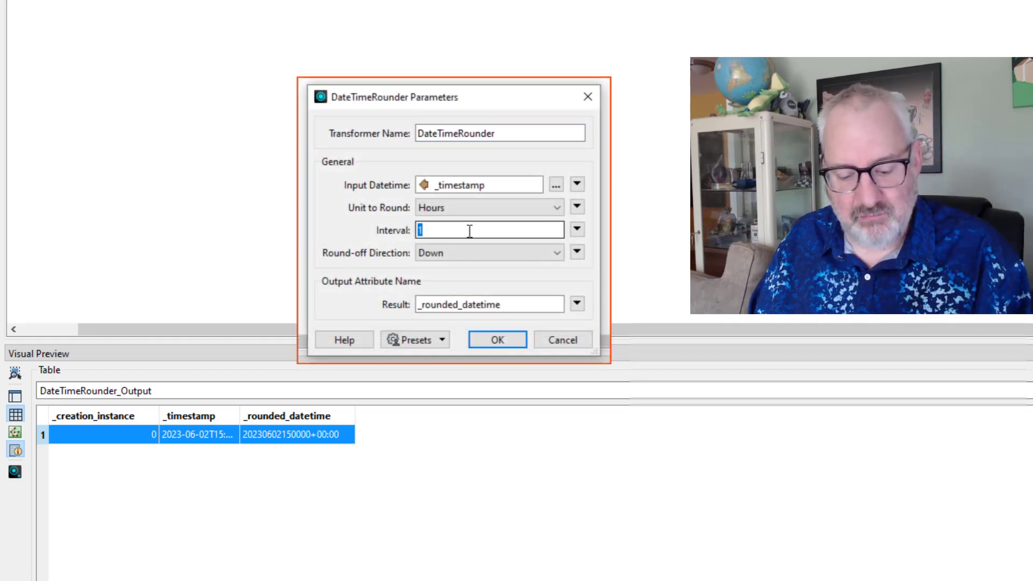
type("6")
left_click(496, 339)
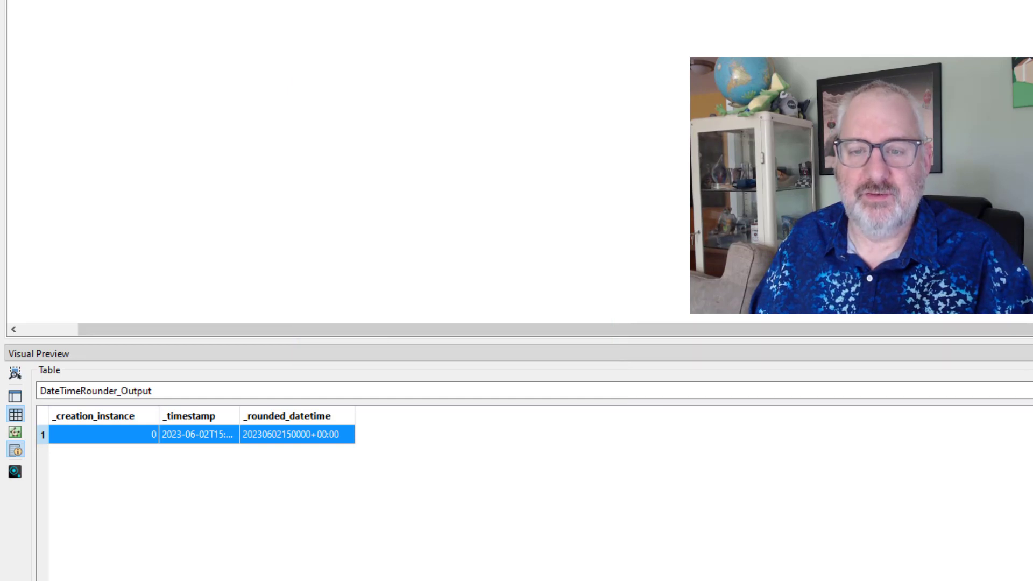
key("F5")
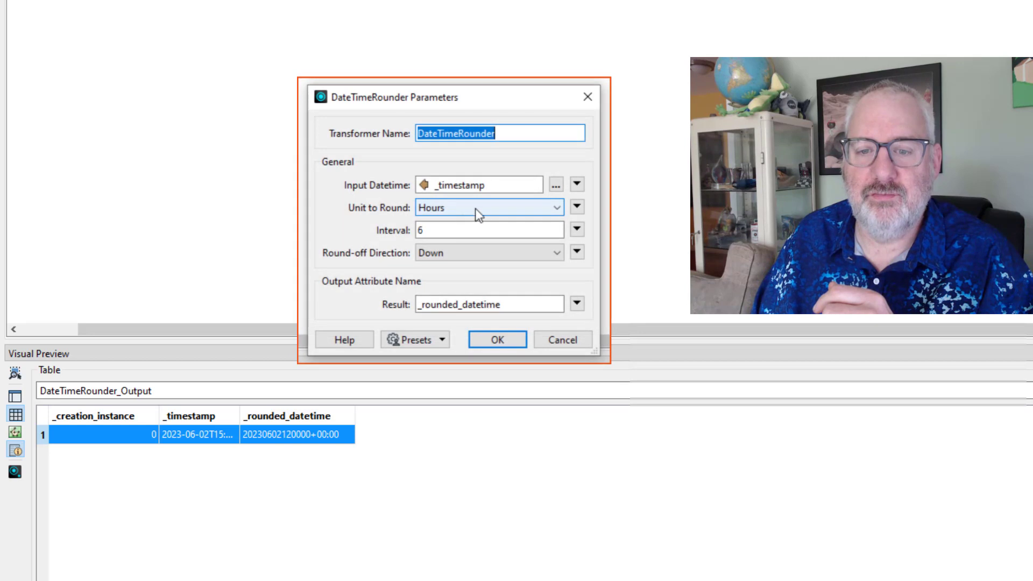
- Set the DateTimeRounder to round by Seconds with an interval of 10 and rerun the workspace
left_click(478, 212)
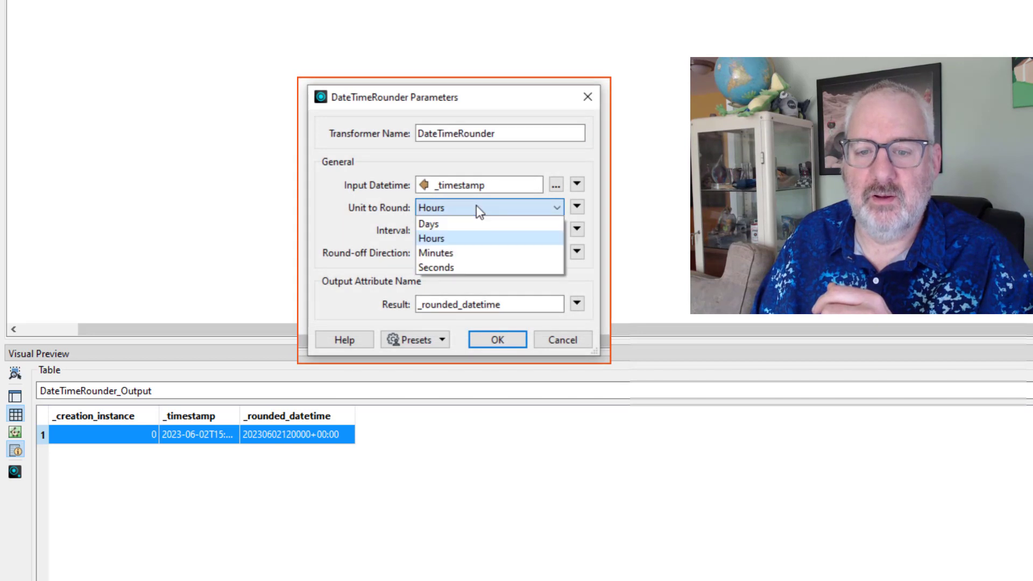
left_click(456, 268)
double_click(444, 231)
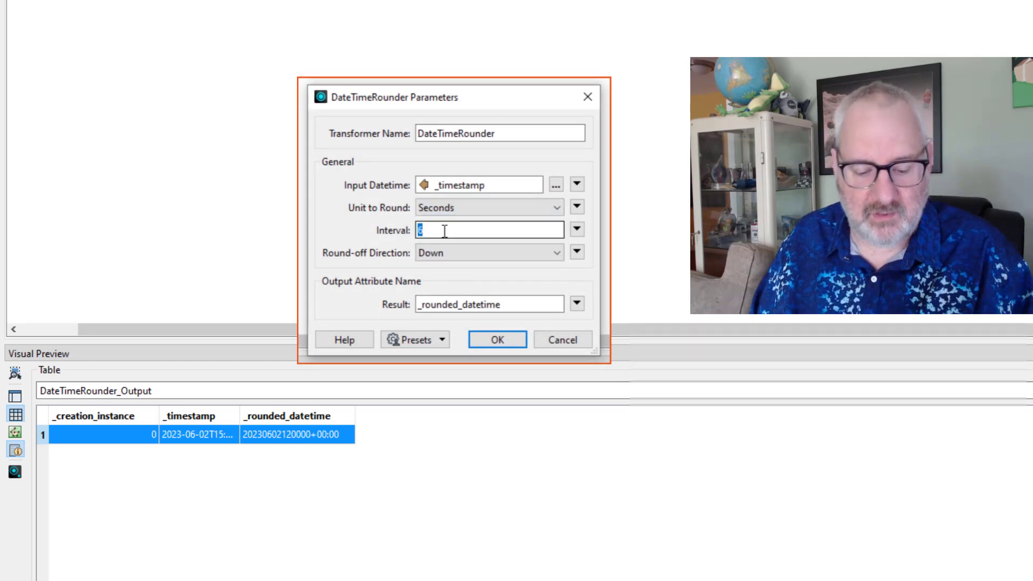
type("10")
left_click(497, 340)
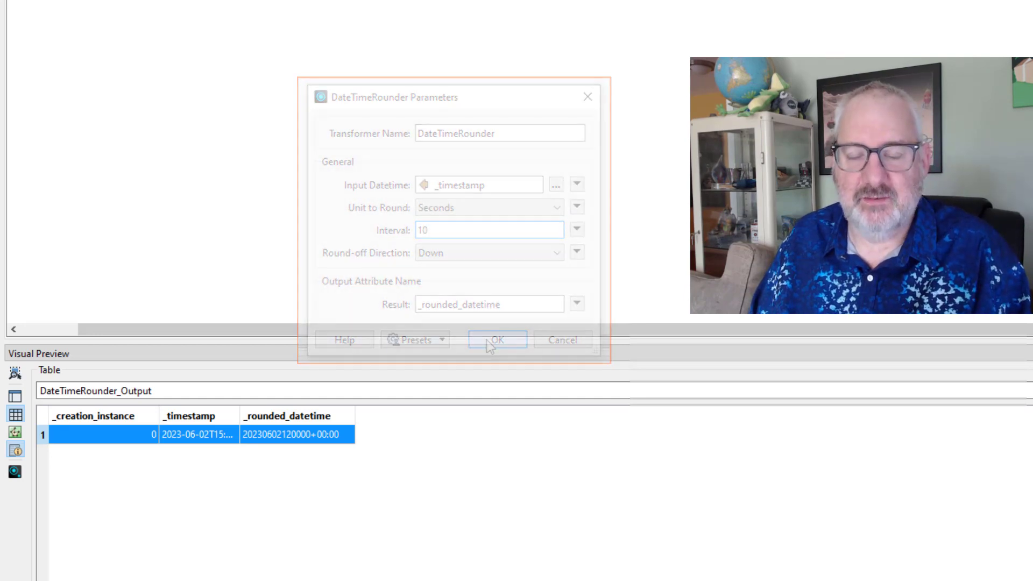
key("F5")
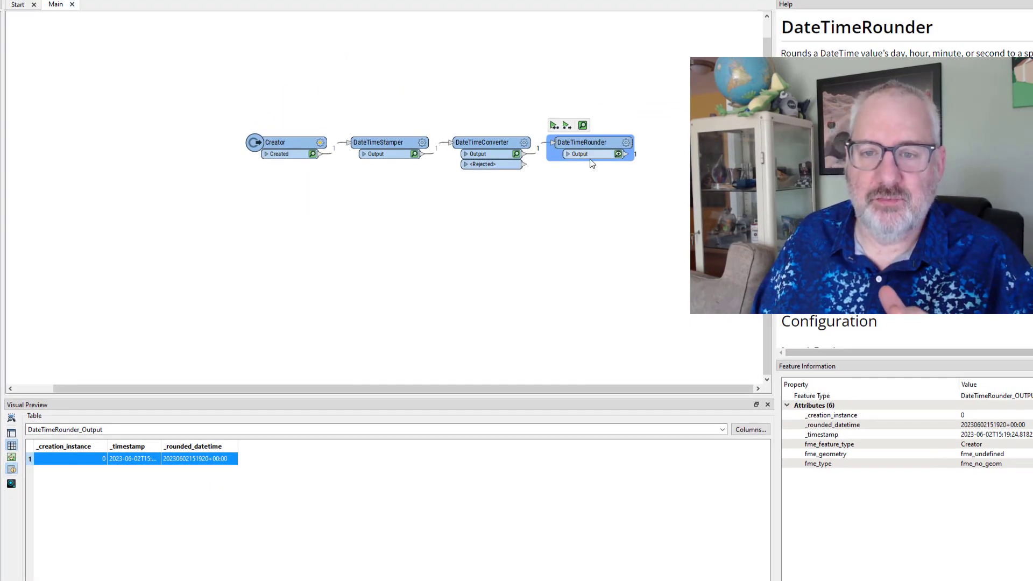
- Move all four transformers together leftward on the canvas to free space after the DateTimeRounder
mouse_move(592, 146)
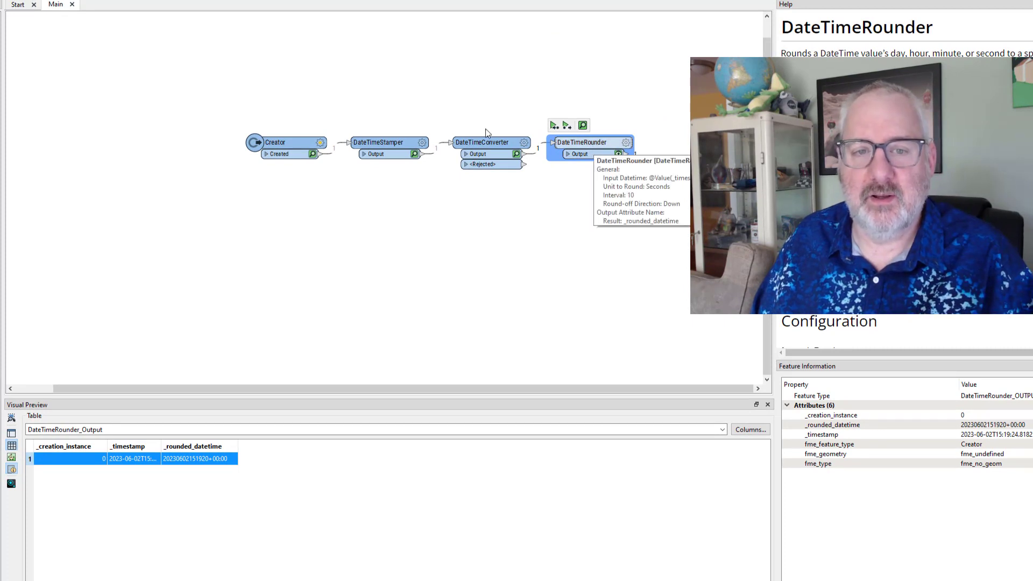
left_click_drag(207, 102, 636, 206)
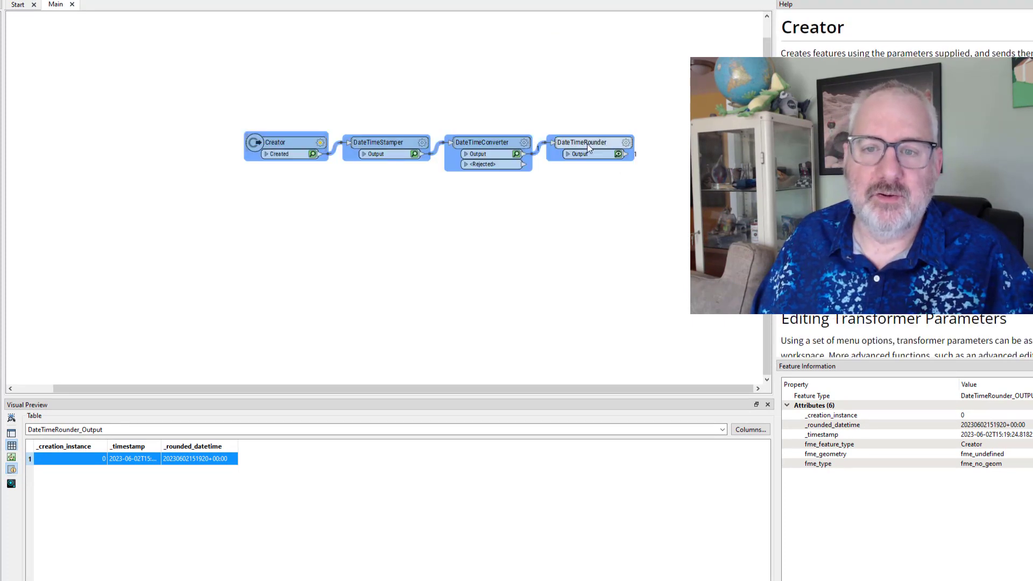
left_click_drag(617, 146, 428, 153)
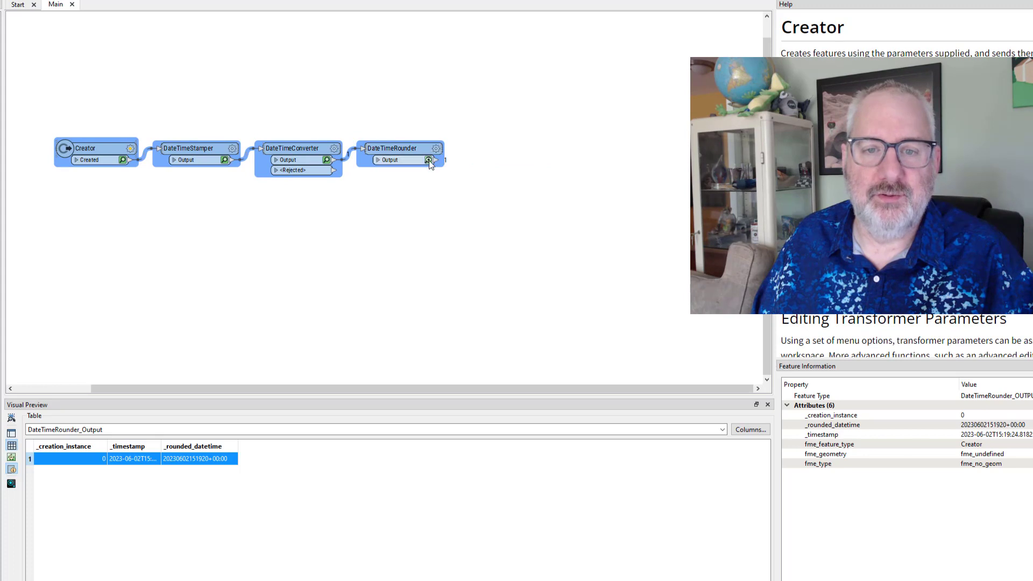
- Add an AttributeManager connected to the DateTimeRounder's output
left_click(437, 159)
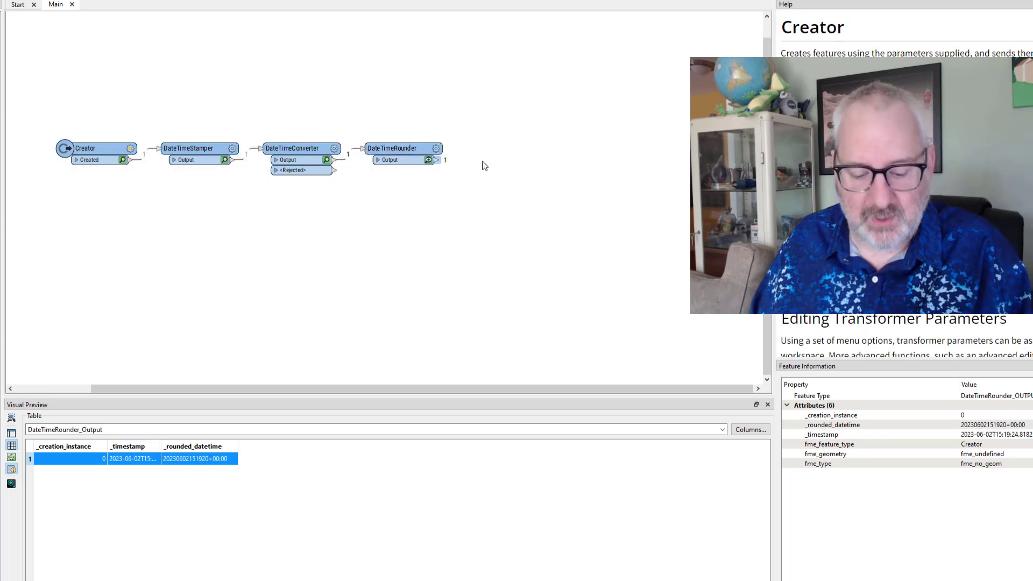
type("utem")
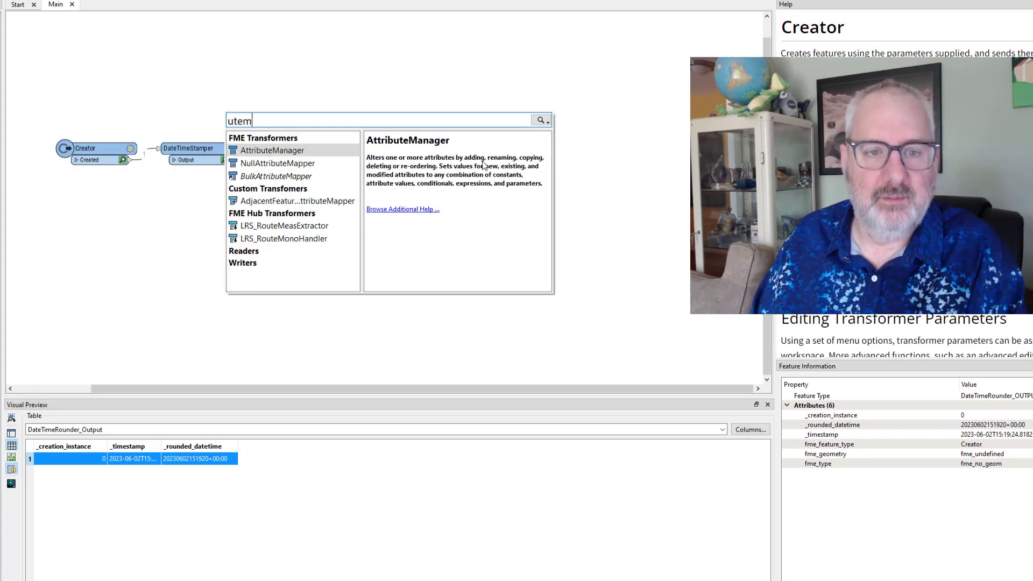
key("Return")
- Open the text editor for the _rounded_datetime value in the AttributeManager and select DateTimeRound among the date/time functions
double_click(482, 160)
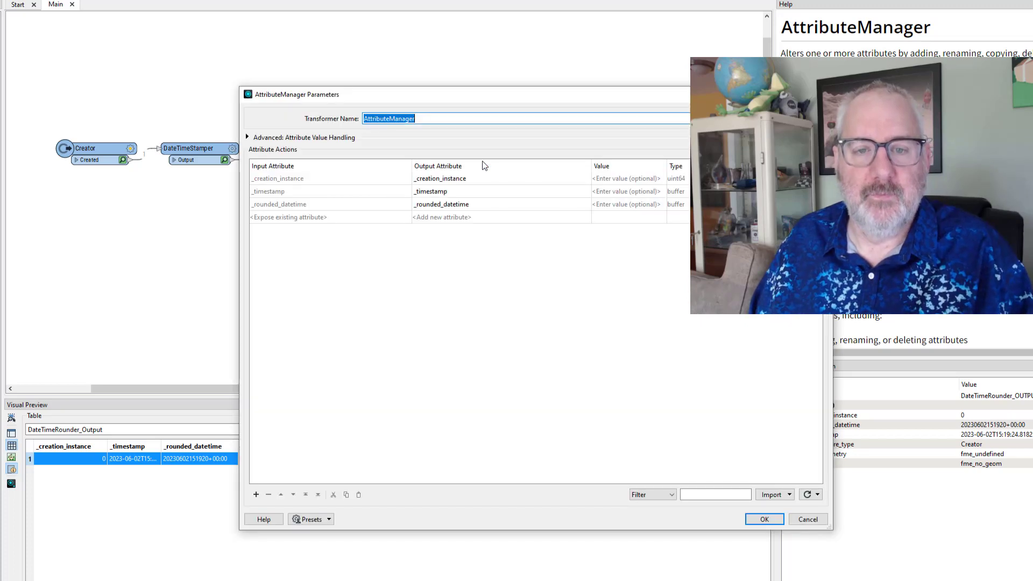
left_click(627, 206)
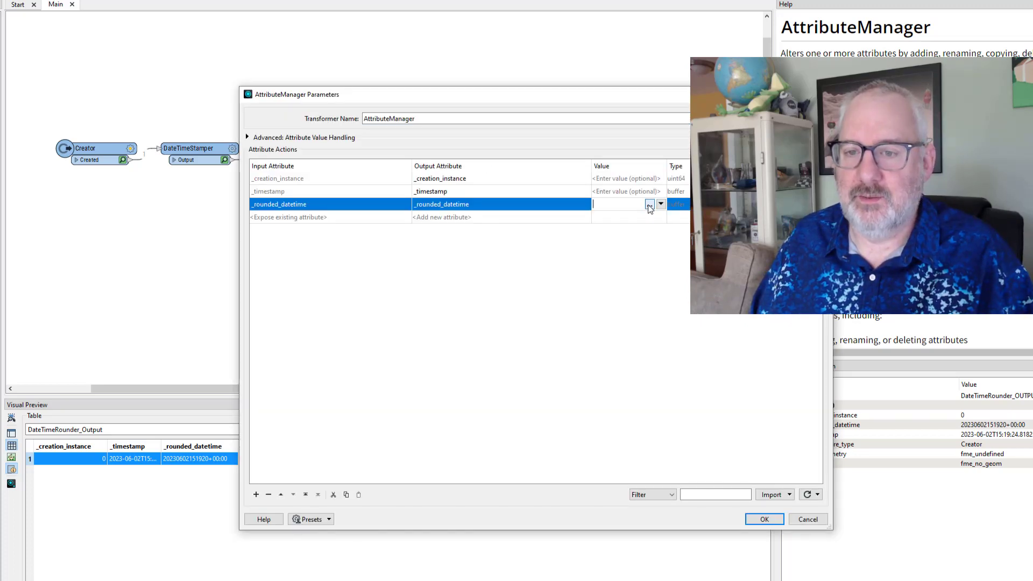
left_click(649, 205)
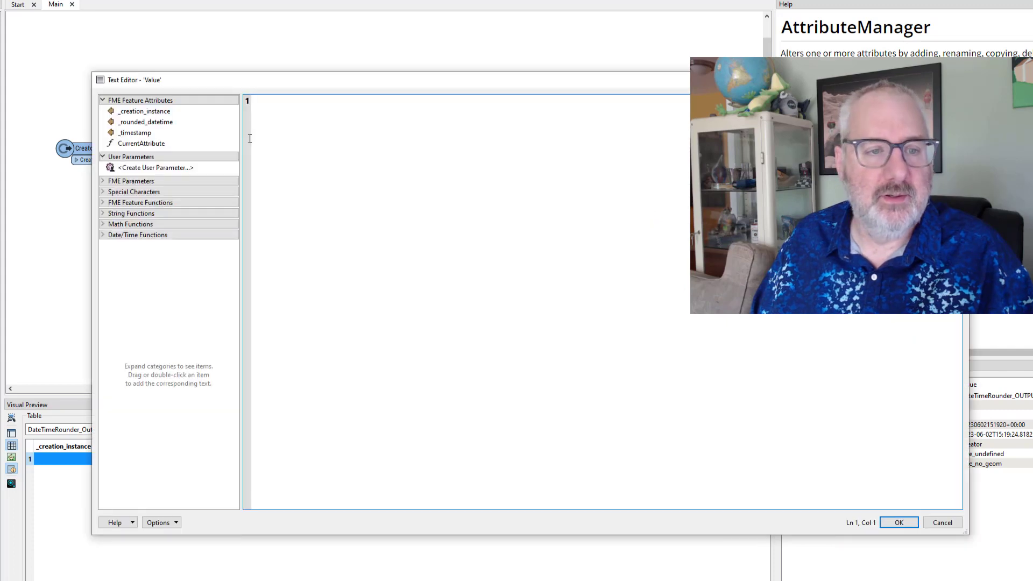
left_click(150, 238)
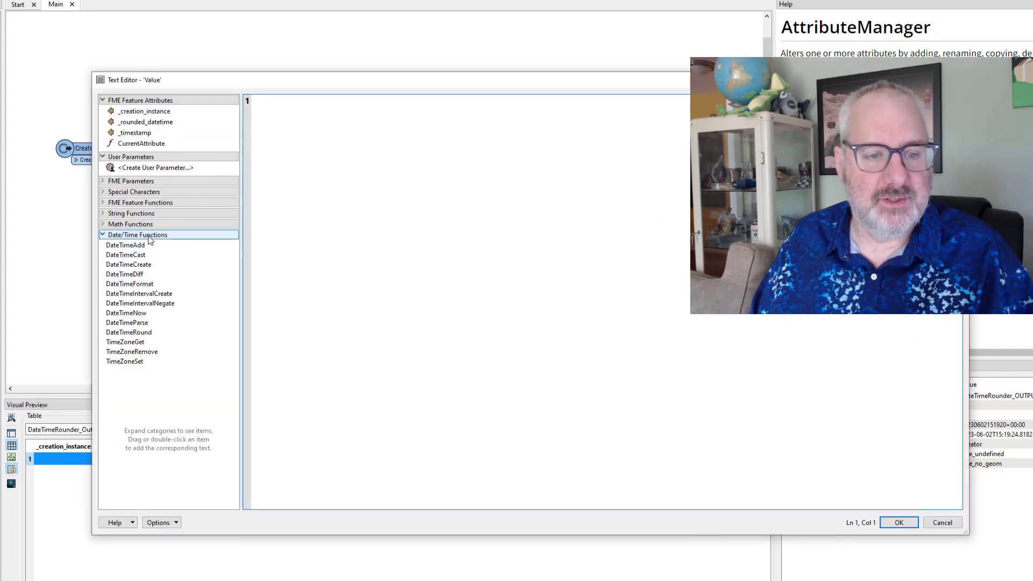
left_click(140, 333)
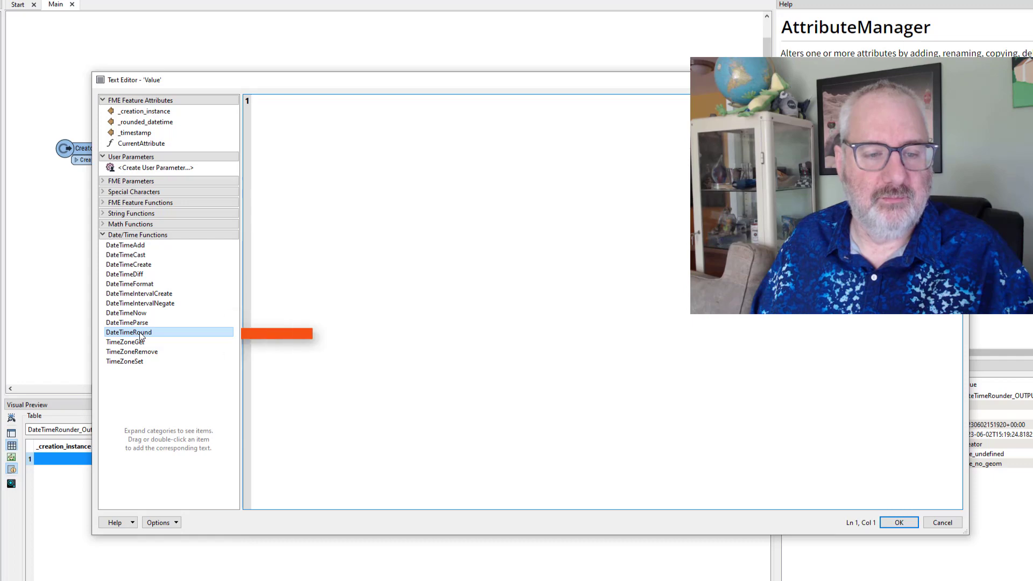
left_click(130, 523)
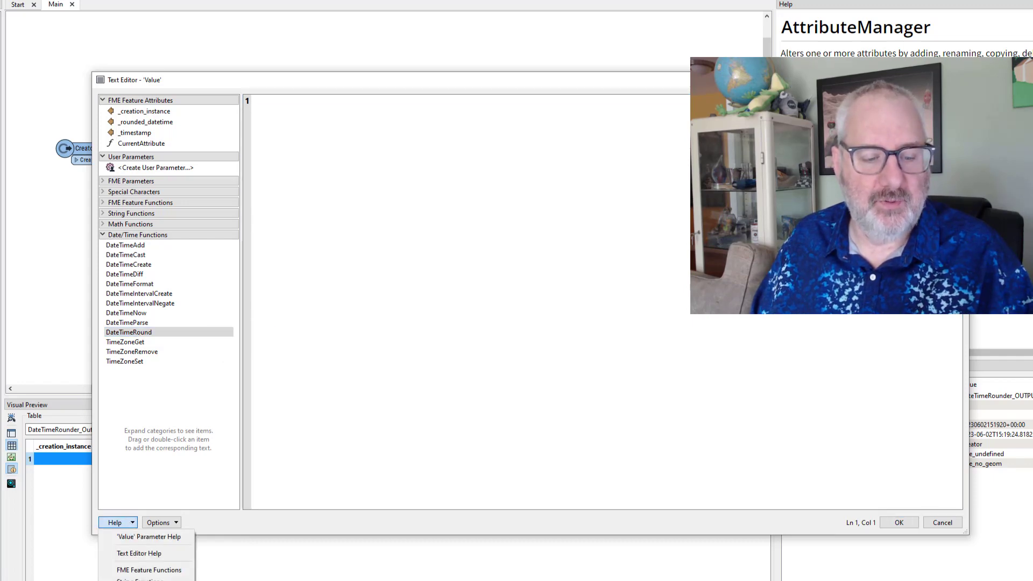
left_click(144, 580)
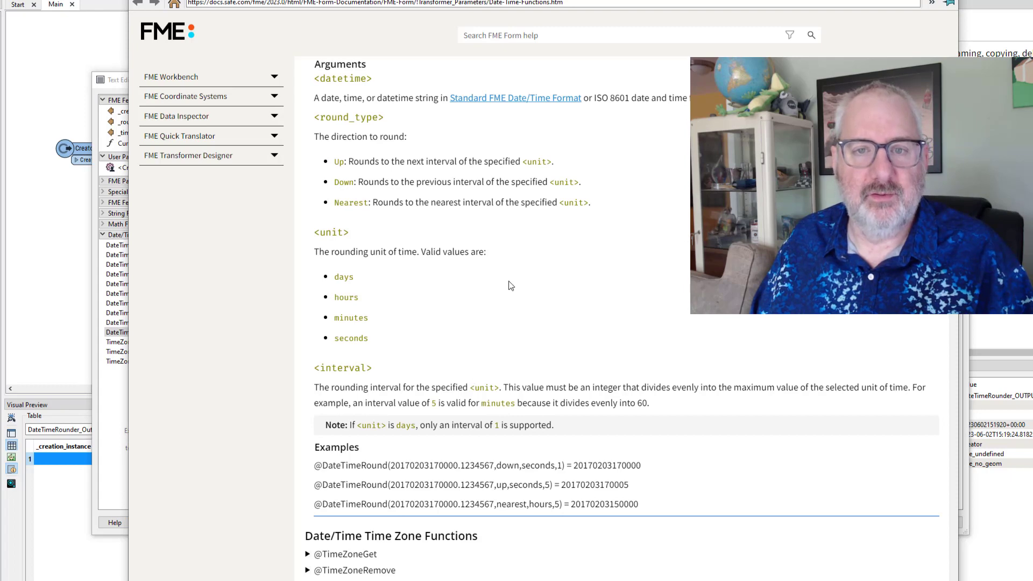
scroll(510, 285, "up", 10)
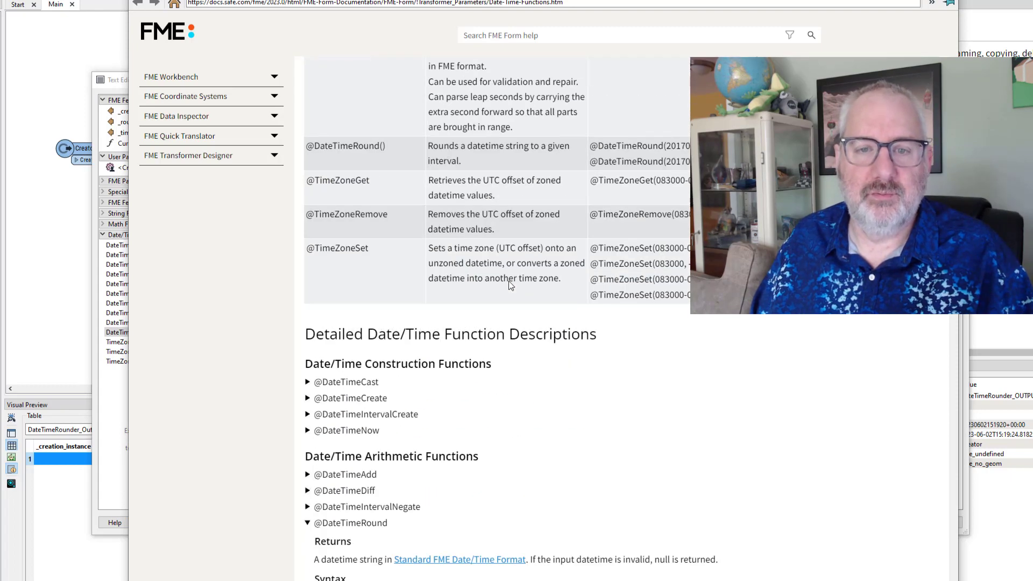
scroll(508, 281, "up", 4)
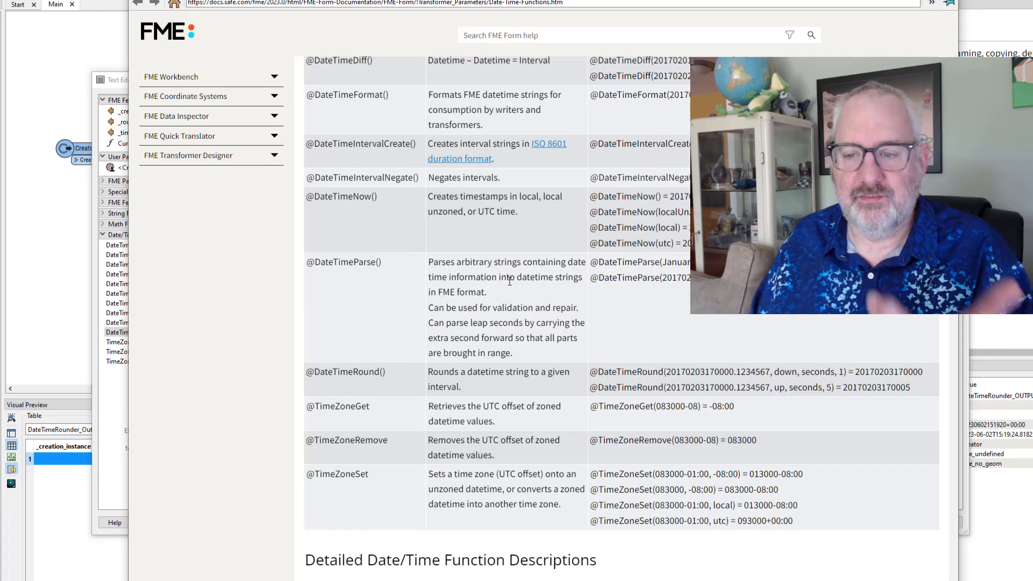
scroll(510, 280, "down", 9)
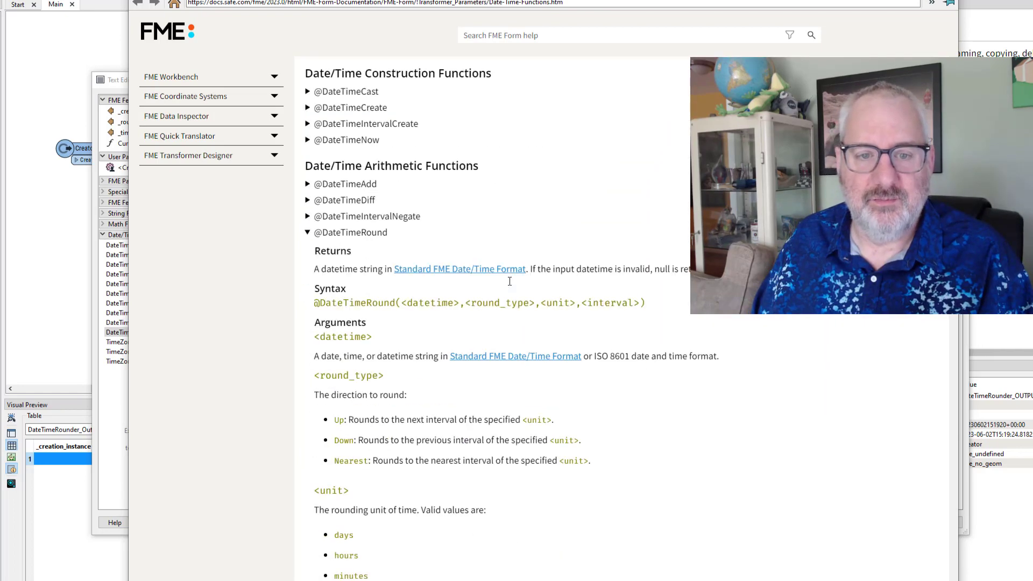
left_click(348, 235)
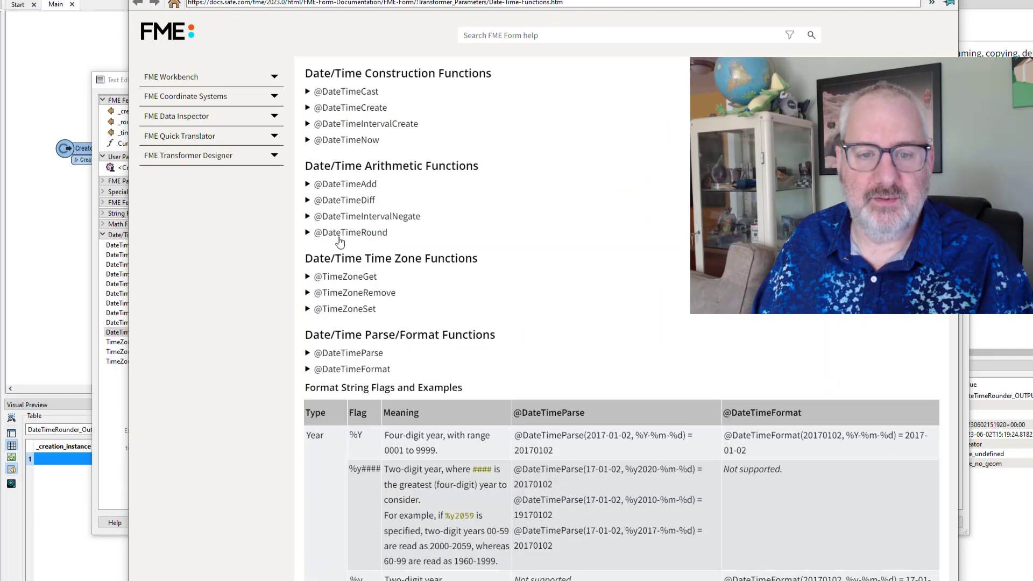
left_click(347, 232)
scroll(578, 259, "down", 2)
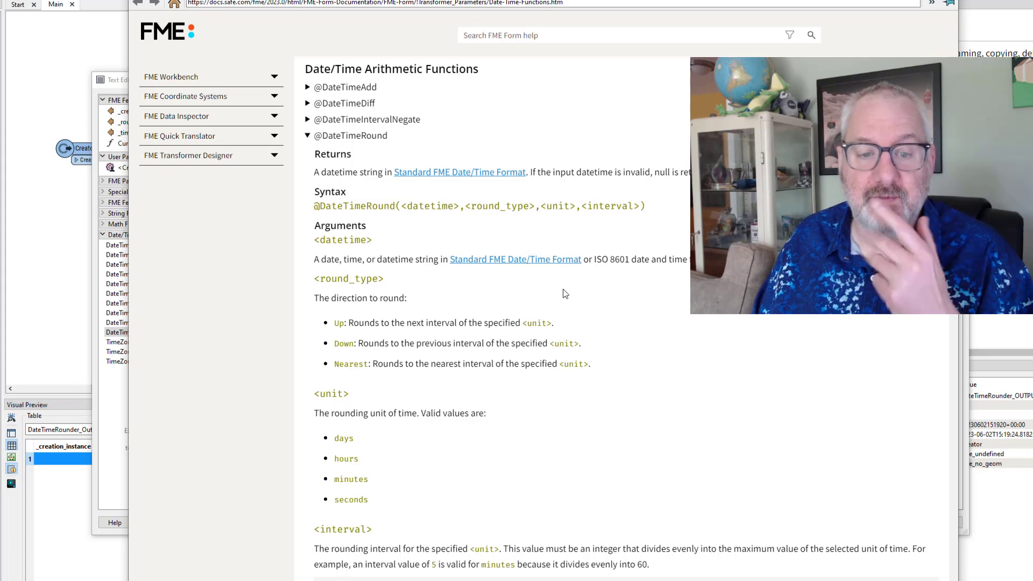
scroll(577, 303, "down", 1)
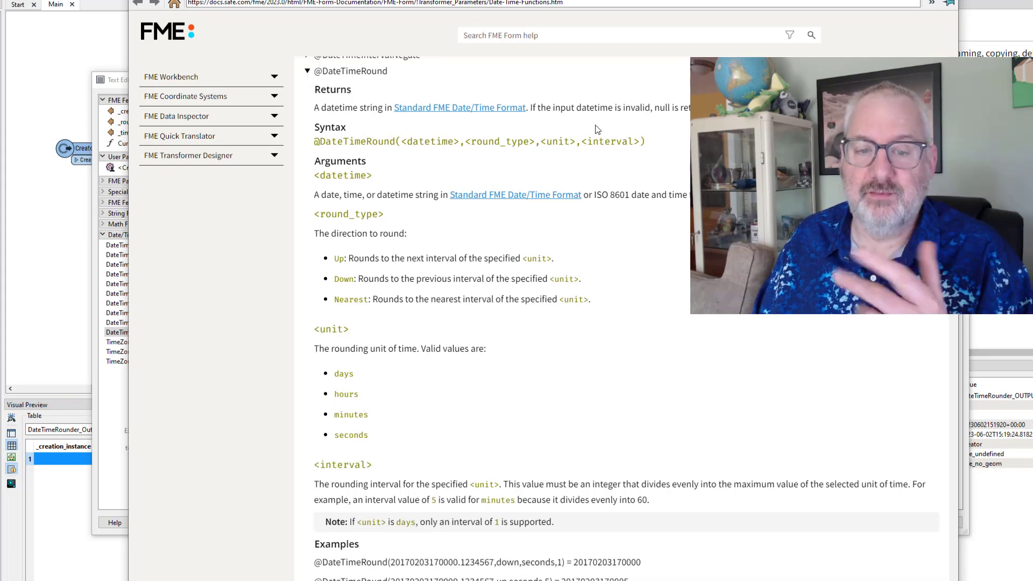
scroll(584, 265, "down", 1)
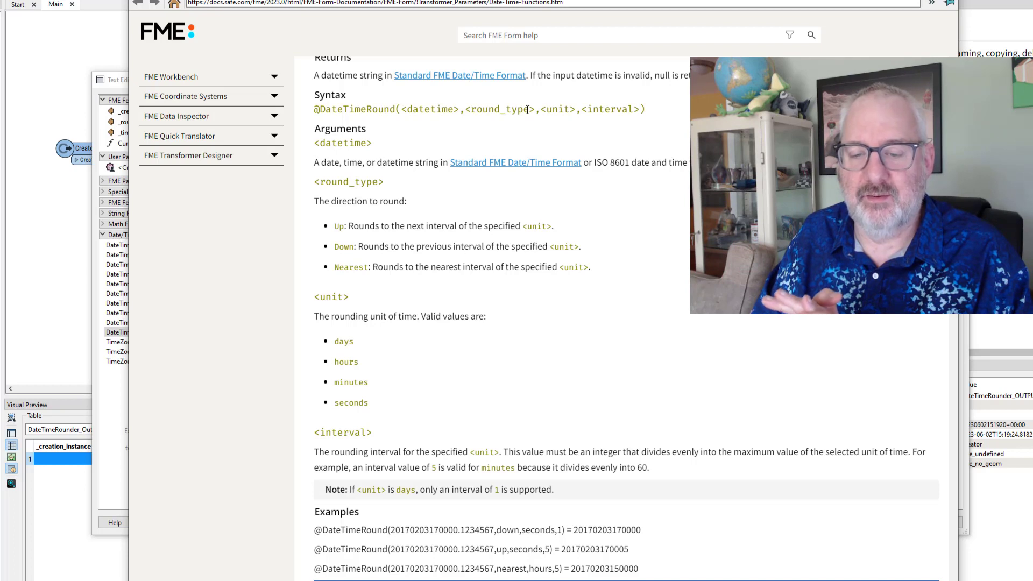
- Leave the function help and dismiss the value text editor and the AttributeManager parameters
left_click(118, 85)
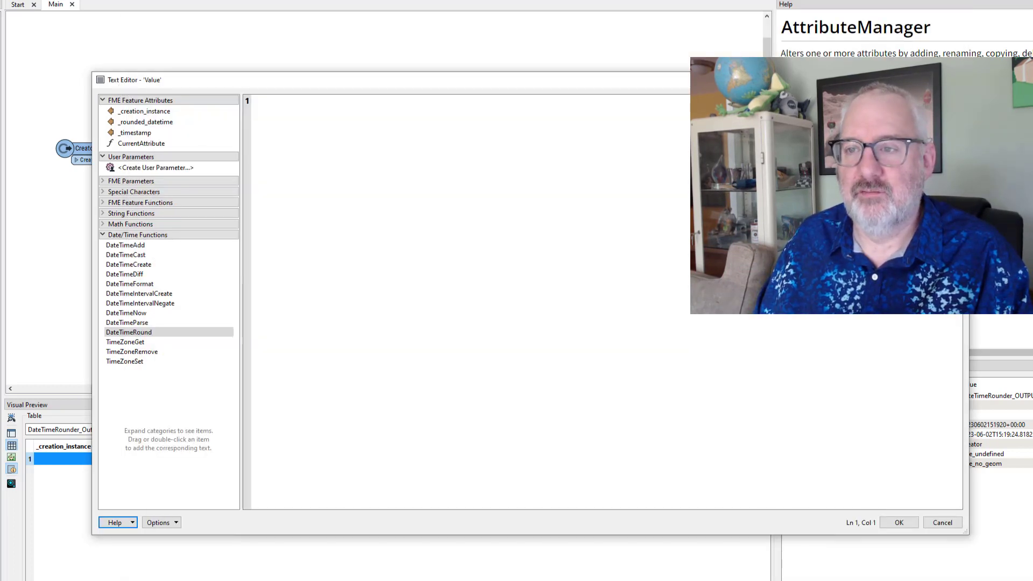
left_click(957, 80)
left_click(818, 94)
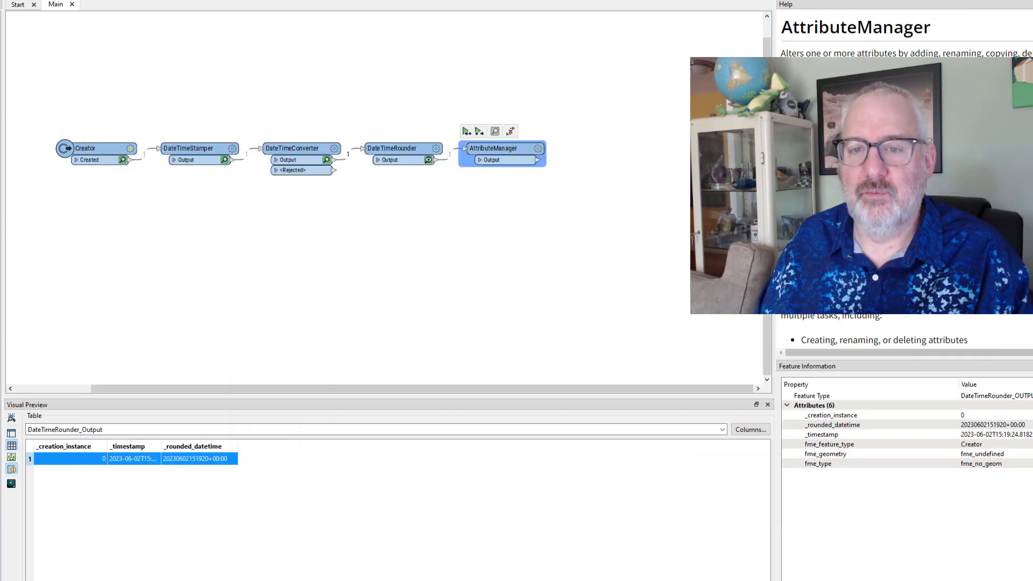
- Set the DateTimeRounder's unit to round to Minutes, keeping the interval of 10 and the Down direction
left_click(436, 148)
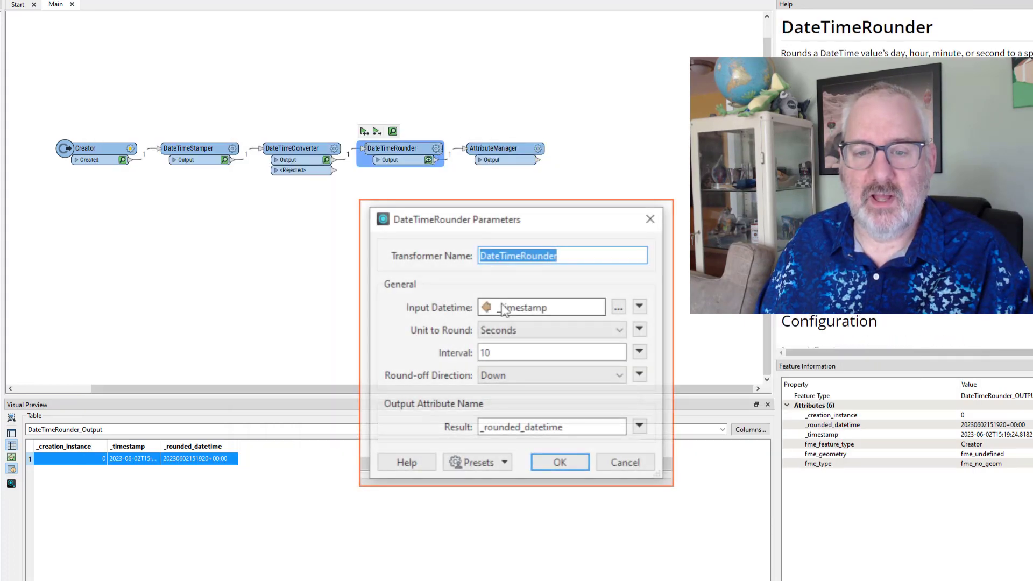
left_click(508, 329)
left_click(506, 376)
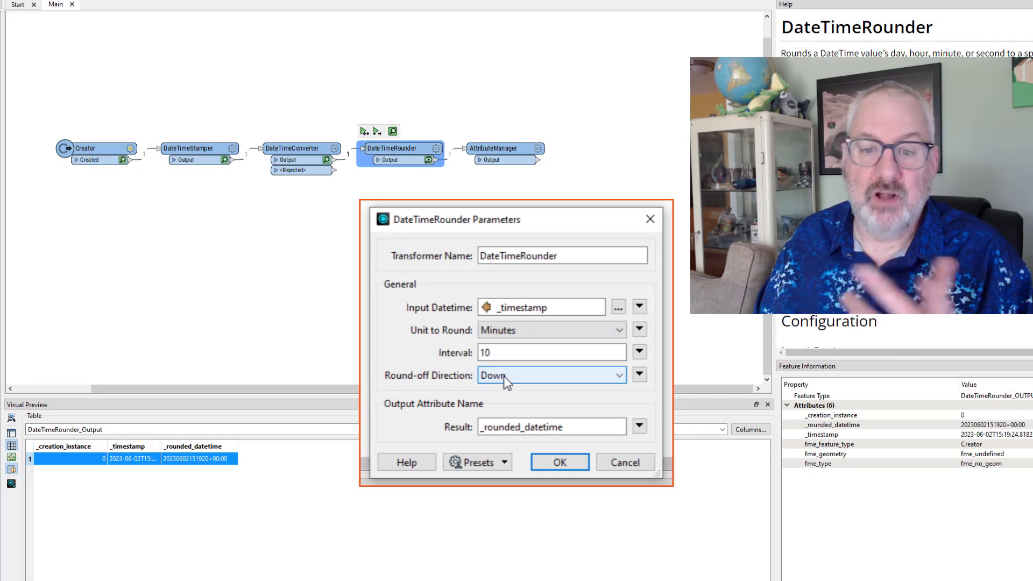
left_click(559, 462)
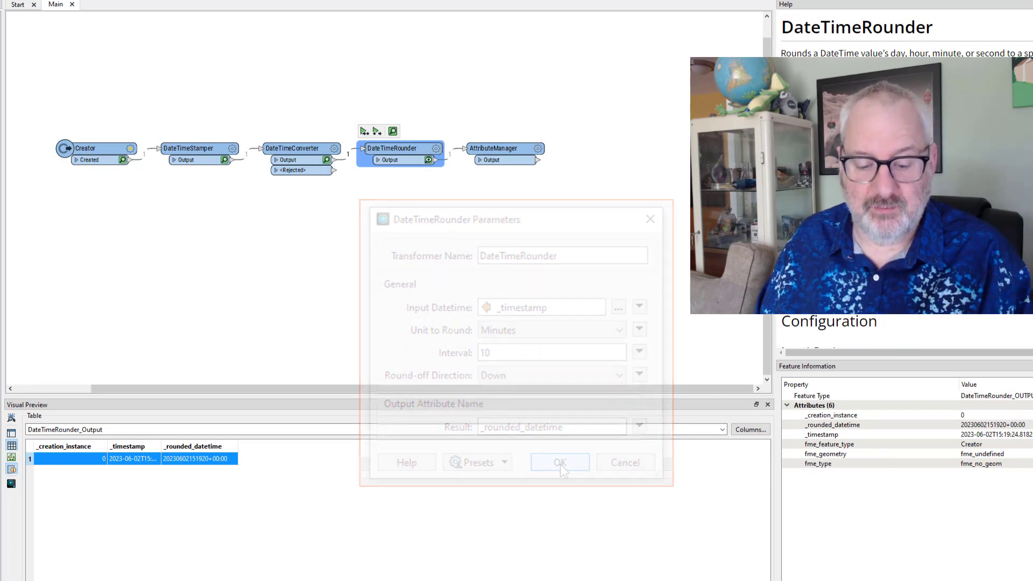
- Try an interval of 7 minutes in the DateTimeRounder
left_click(435, 150)
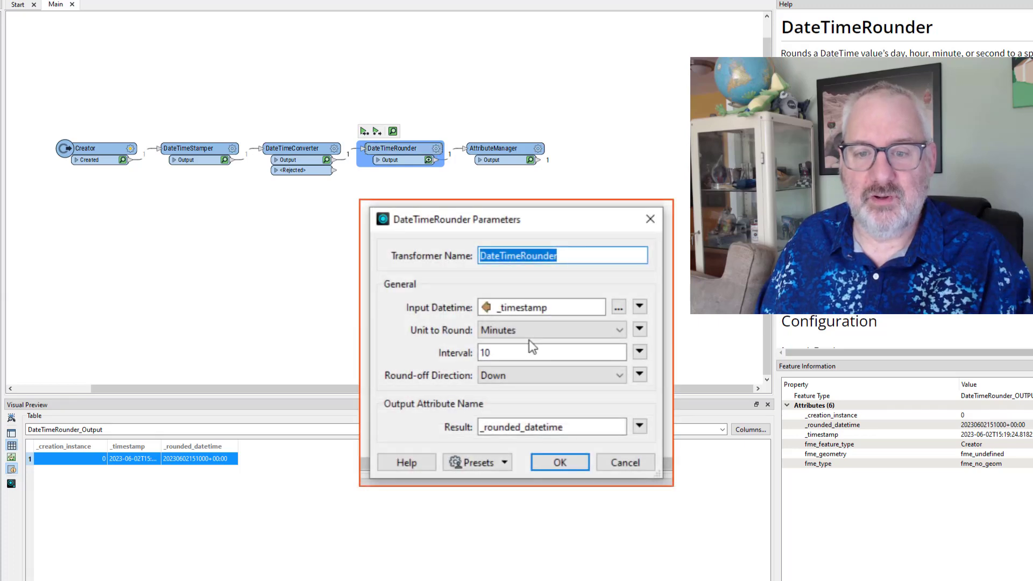
double_click(521, 353)
type("1")
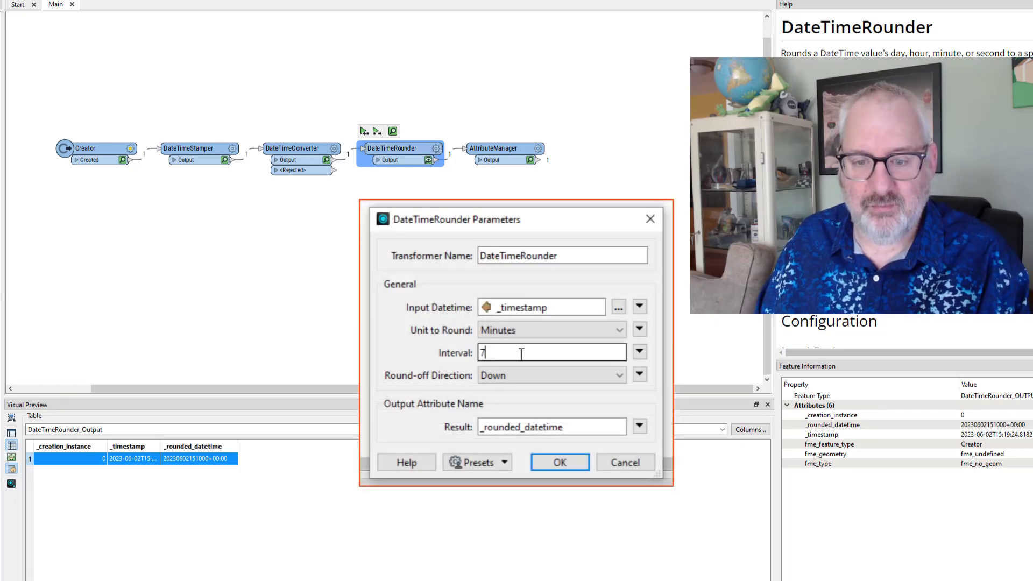
left_click(557, 466)
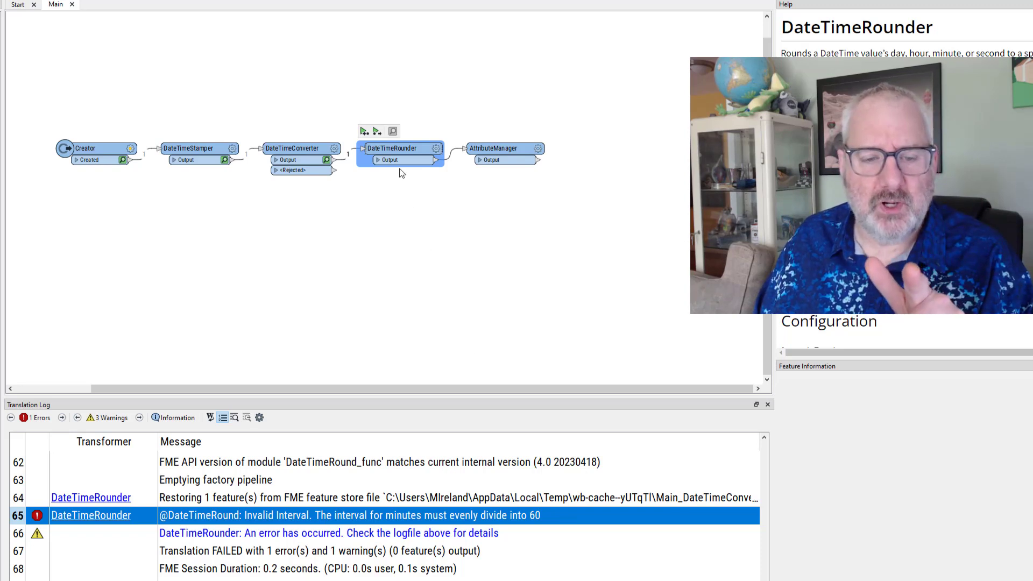
- Check which value sources the DateTimeRounder's interval offers, and leave its parameters unchanged
left_click(436, 151)
left_click(618, 315)
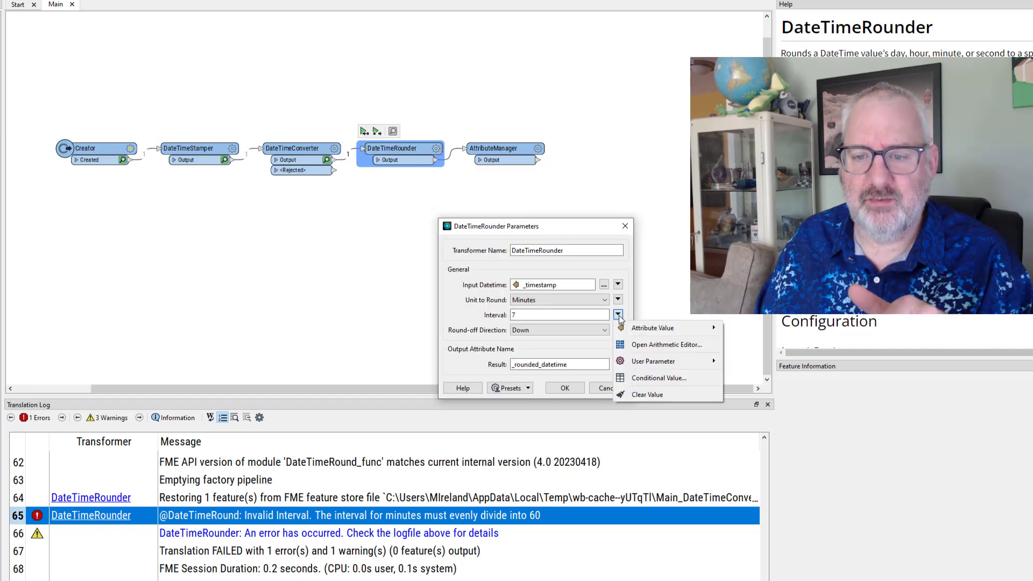
left_click(461, 305)
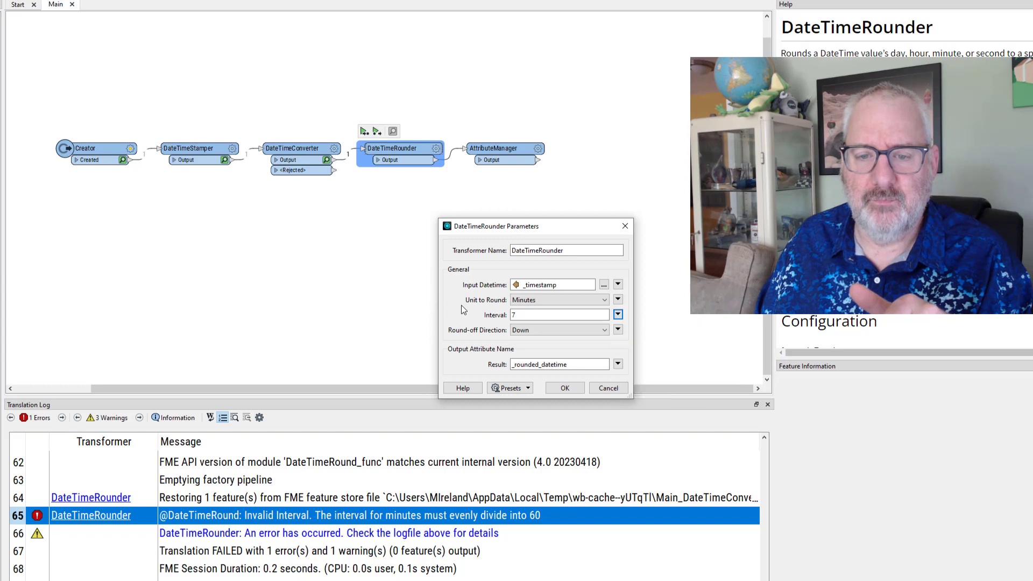
left_click(602, 385)
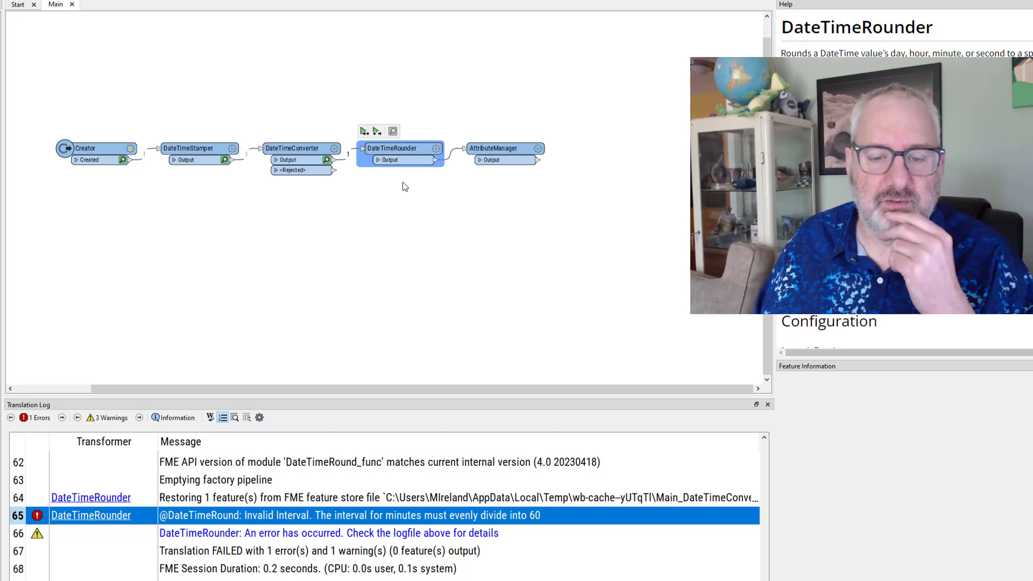
- Try a fractional interval of 7.5 minutes in the DateTimeRounder and cancel the parameter changes
left_click(436, 150)
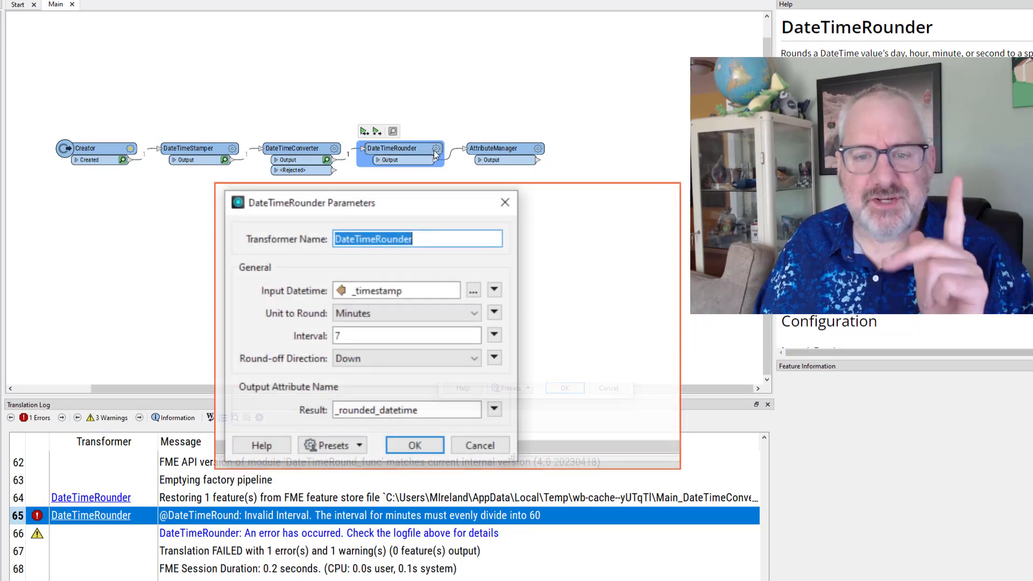
double_click(379, 335)
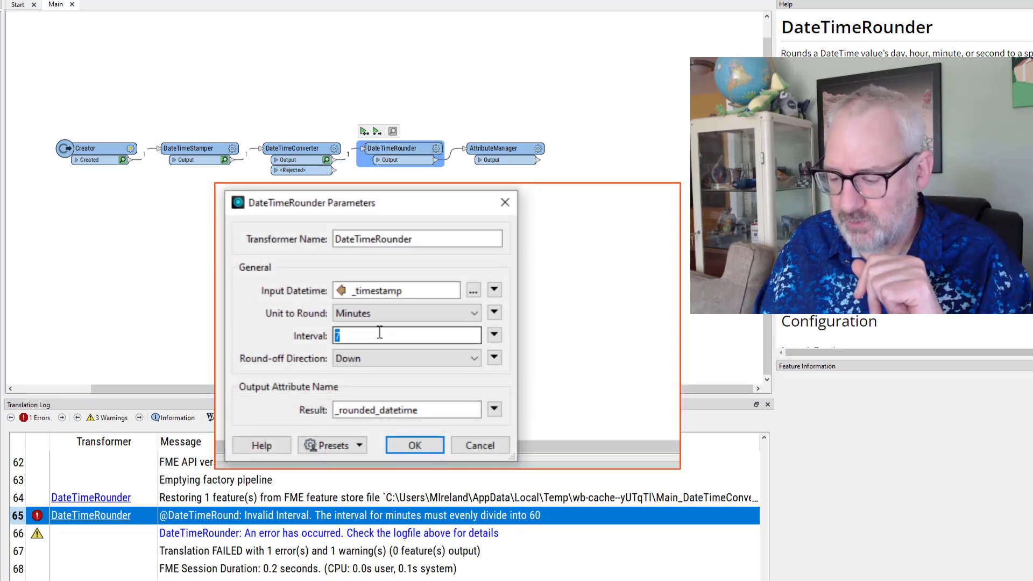
type("7.5")
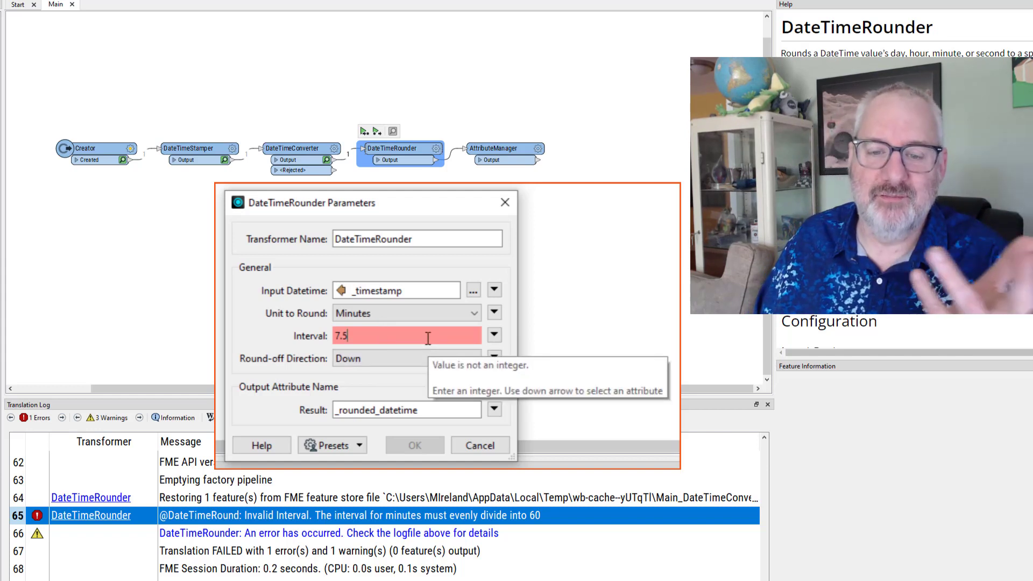
left_click(481, 446)
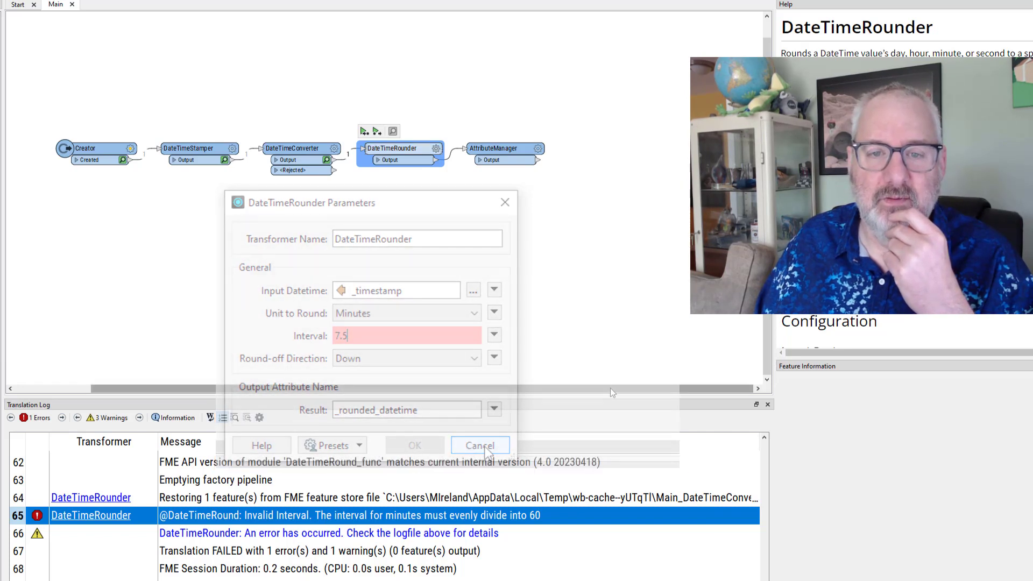
- Exclude fractional seconds in the DateTimeStamper and review the DateTimeConverter's parameters without changing them
left_click(232, 148)
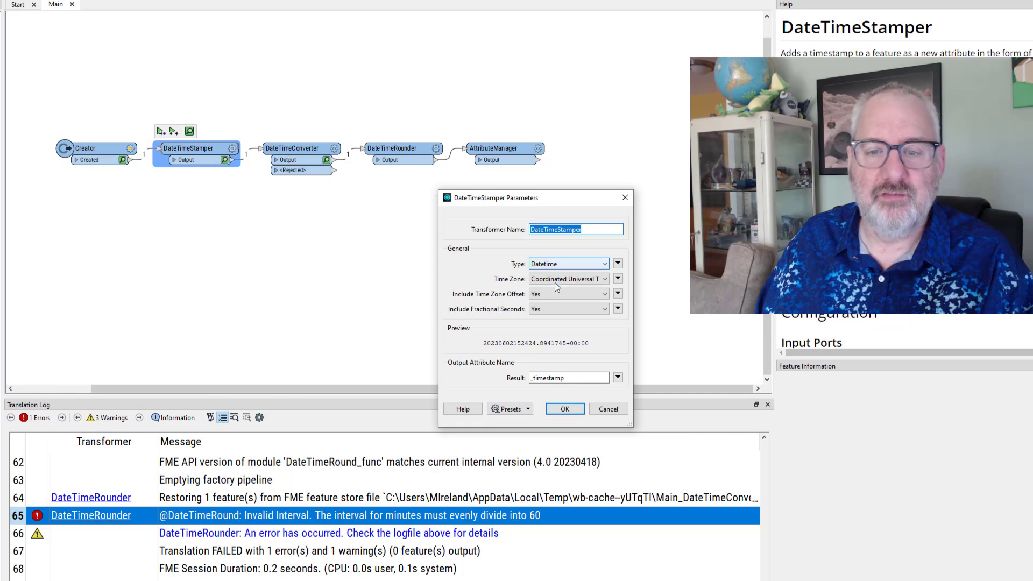
left_click(576, 312)
left_click(573, 329)
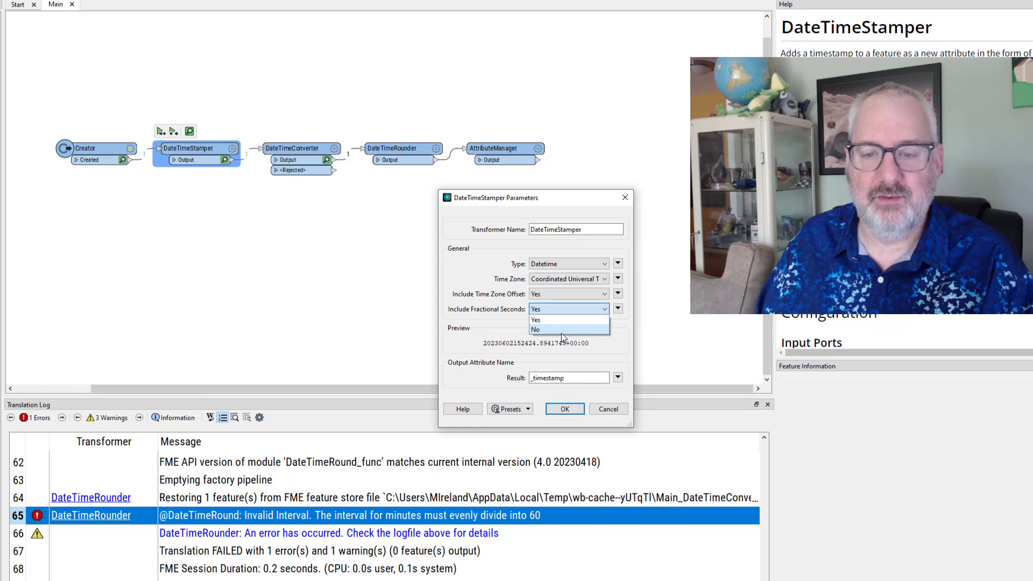
left_click(562, 410)
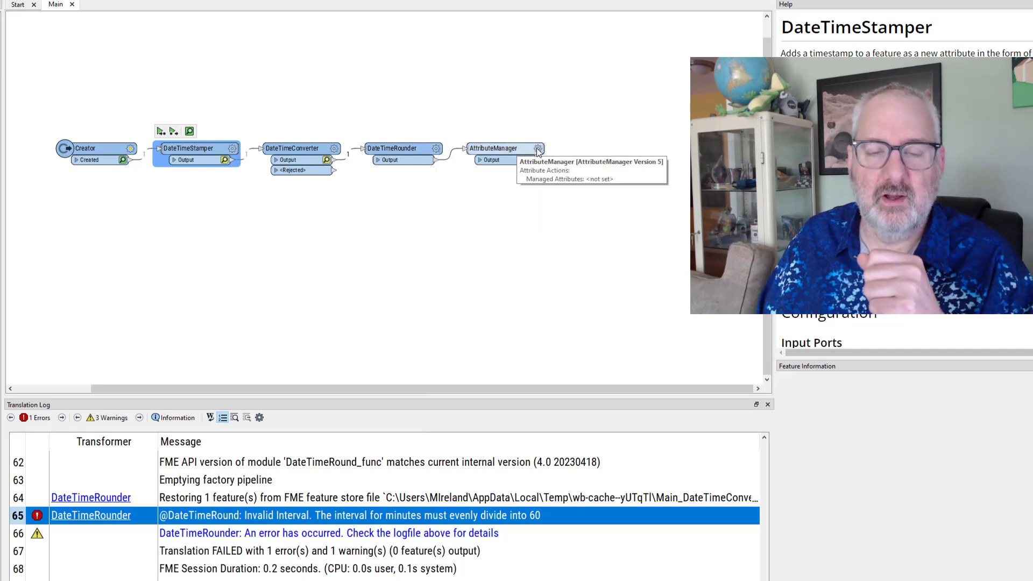
left_click(333, 149)
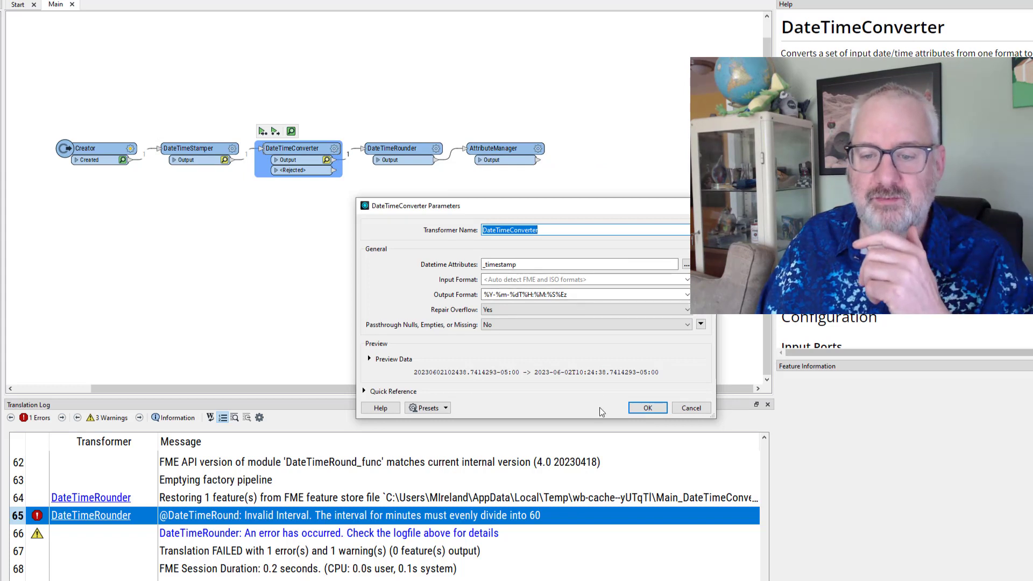
left_click(691, 408)
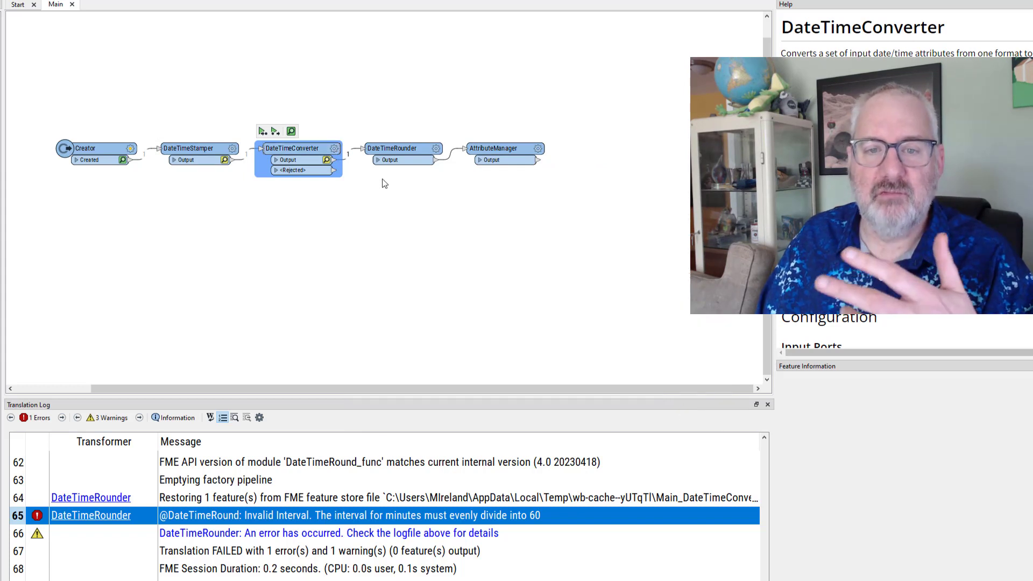
- Set the DateTimeRounder to a 5-second interval and run the workspace, widening the _timestamp column to compare the output
left_click(436, 149)
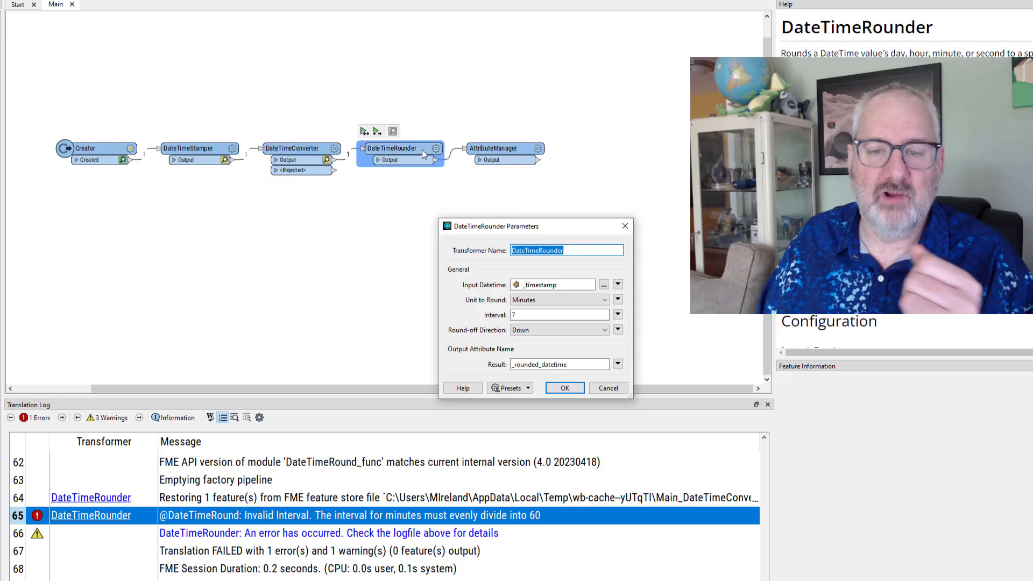
double_click(518, 311)
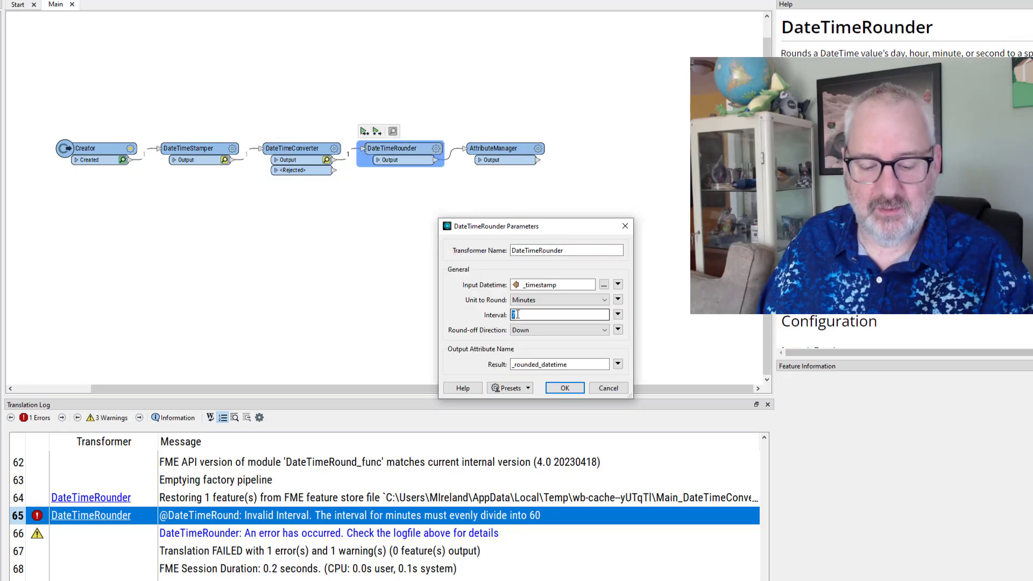
type("5")
left_click(532, 303)
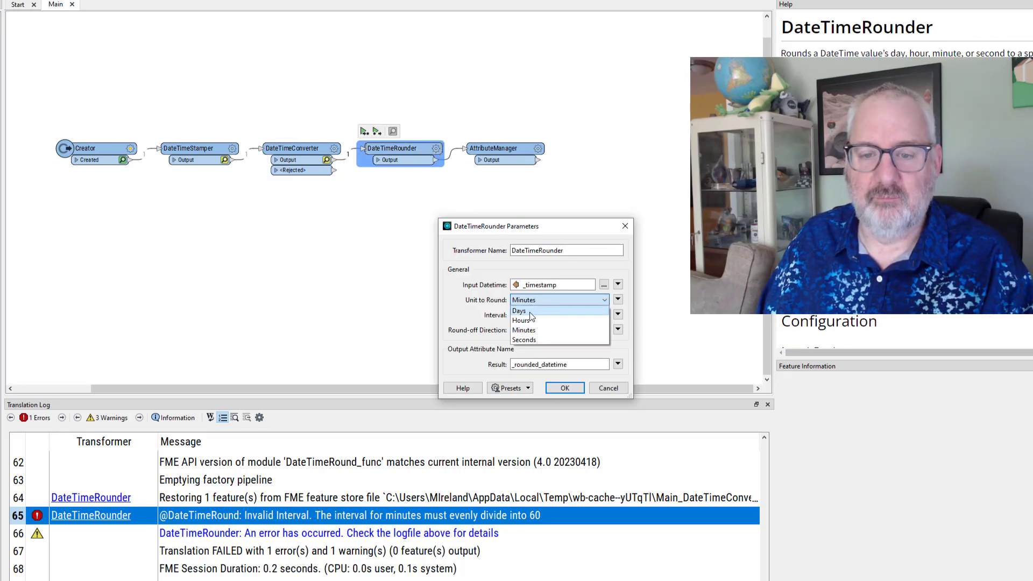
left_click(530, 340)
left_click(560, 388)
key("F5")
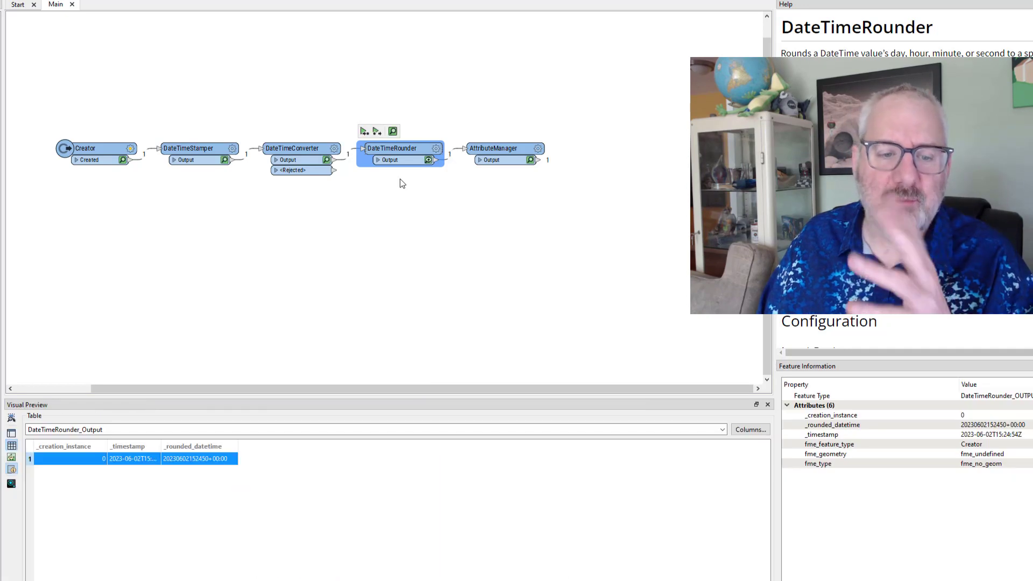
left_click_drag(161, 446, 191, 445)
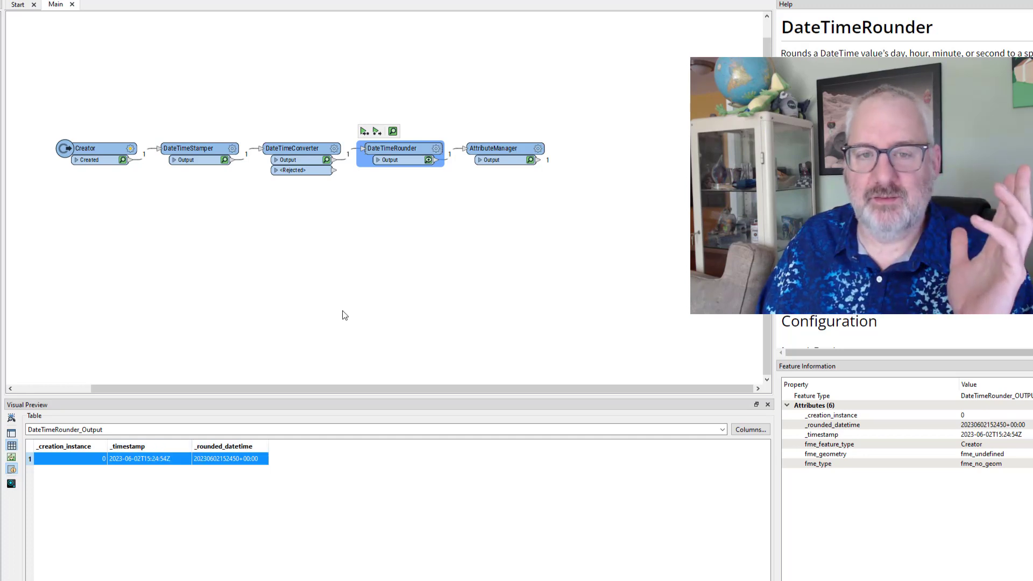